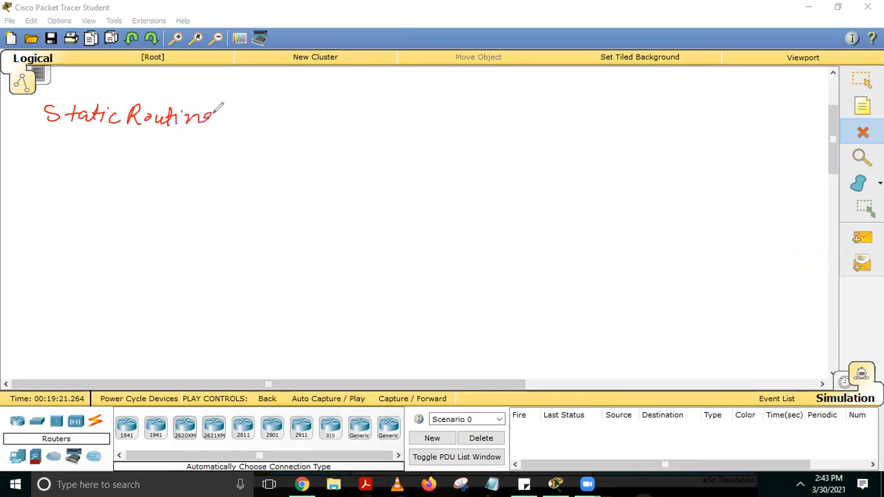
Underline the Static Routing heading and sketch a row of three routers joined by two links
drag(59, 134, 210, 133)
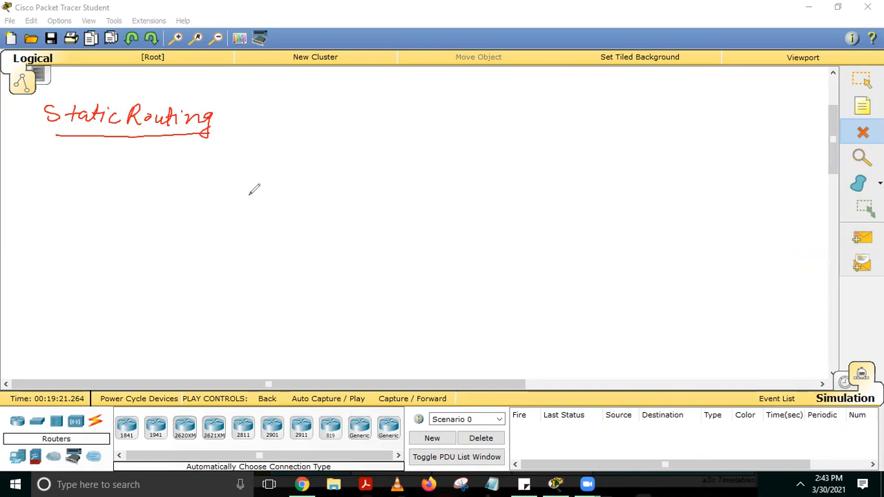
mouse_move(276, 158)
mouse_down()
mouse_move(298, 173)
mouse_move(275, 160)
mouse_up()
mouse_move(406, 151)
mouse_down()
mouse_move(393, 172)
mouse_move(410, 151)
mouse_move(416, 177)
mouse_move(405, 179)
mouse_up()
mouse_move(287, 163)
mouse_down()
mouse_move(276, 181)
mouse_move(289, 179)
mouse_up()
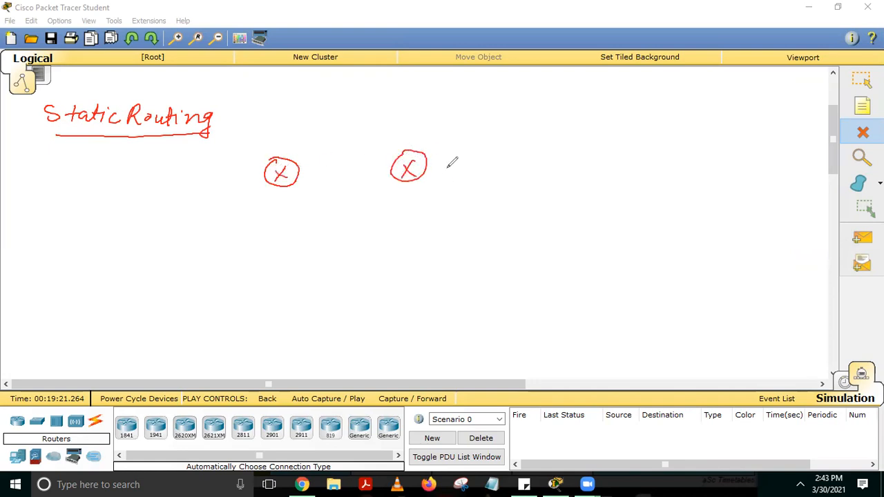
mouse_move(428, 166)
mouse_down()
mouse_move(485, 162)
mouse_move(521, 147)
mouse_move(505, 170)
mouse_move(518, 169)
mouse_up()
drag(300, 171, 391, 167)
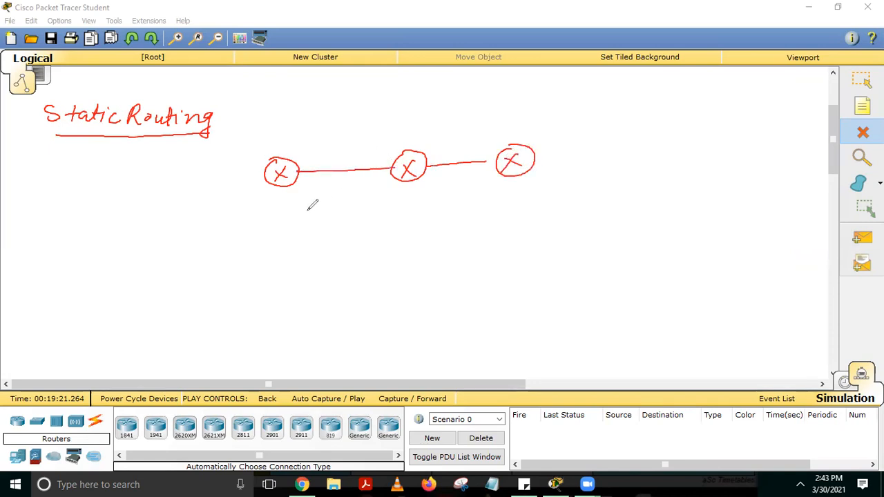
Sketch switches SW1, SW2 and SW3, each connected below its own router
mouse_move(285, 185)
mouse_down()
mouse_move(281, 214)
mouse_move(252, 215)
mouse_move(249, 239)
mouse_move(326, 231)
mouse_move(282, 213)
mouse_move(259, 237)
mouse_move(296, 224)
mouse_move(300, 237)
mouse_up()
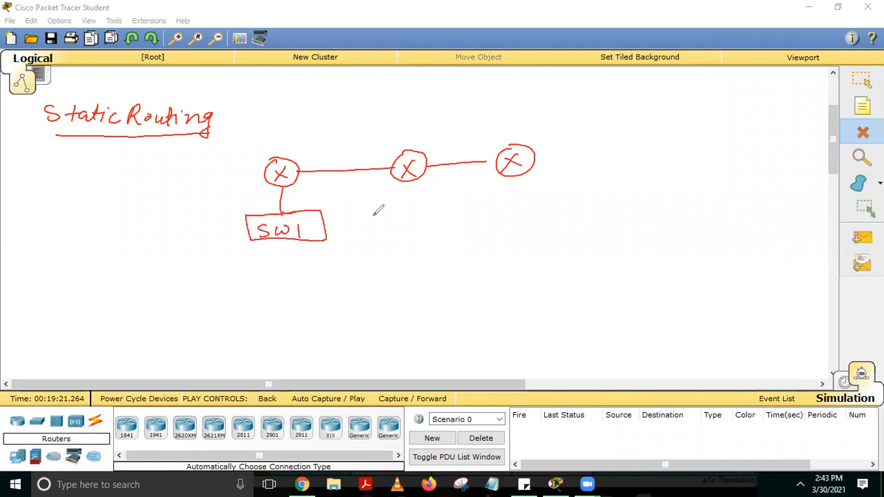
mouse_move(414, 182)
mouse_down()
mouse_move(414, 204)
mouse_move(391, 227)
mouse_move(437, 201)
mouse_move(391, 206)
mouse_move(395, 220)
mouse_move(436, 203)
mouse_move(438, 221)
mouse_up()
mouse_move(517, 178)
mouse_down()
mouse_move(517, 201)
mouse_move(500, 216)
mouse_move(551, 203)
mouse_move(503, 217)
mouse_move(534, 206)
mouse_move(547, 211)
mouse_move(538, 220)
mouse_up()
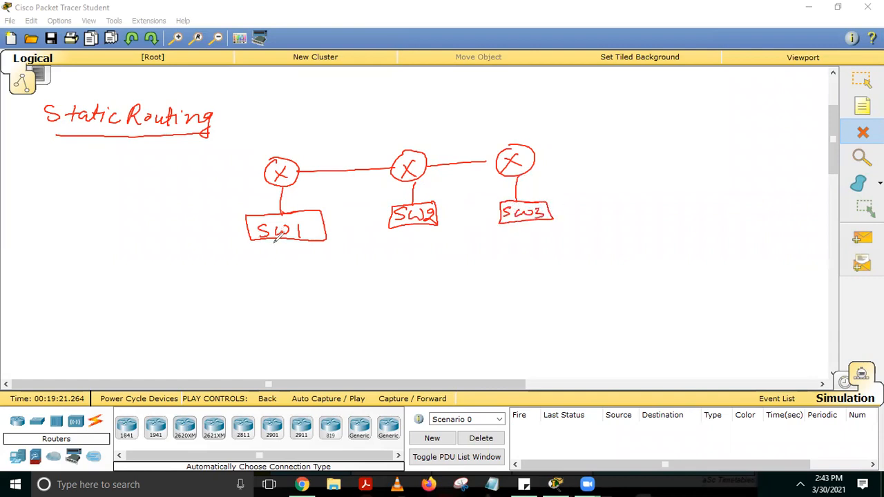
Sketch one labelled PC box connected below each of the three switches
mouse_move(266, 241)
mouse_down()
mouse_move(267, 264)
mouse_move(244, 277)
mouse_move(275, 291)
mouse_move(300, 267)
mouse_move(269, 266)
mouse_move(255, 289)
mouse_up()
mouse_move(257, 273)
mouse_down()
mouse_move(265, 275)
mouse_move(257, 281)
mouse_up()
drag(276, 272, 279, 287)
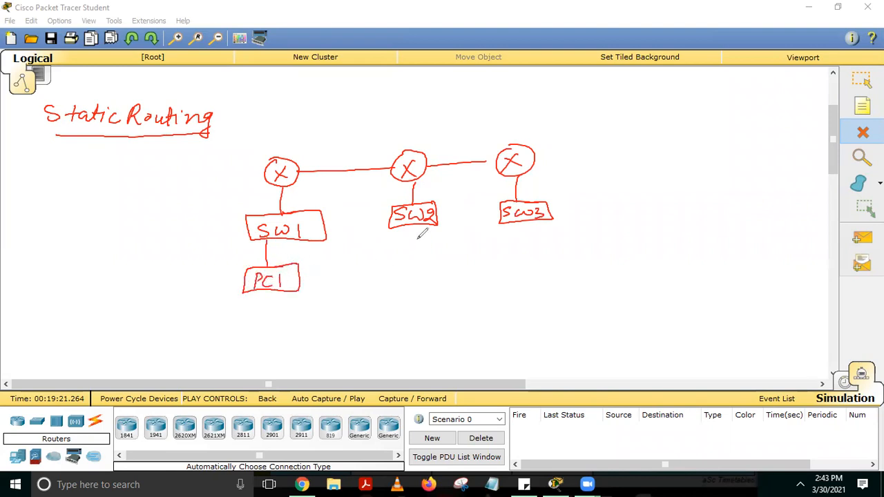
mouse_move(413, 229)
mouse_down()
mouse_move(412, 256)
mouse_move(432, 258)
mouse_move(422, 281)
mouse_move(436, 261)
mouse_move(396, 283)
mouse_up()
mouse_move(397, 270)
mouse_down()
mouse_move(410, 273)
mouse_move(398, 277)
mouse_up()
drag(418, 270, 417, 278)
drag(427, 263, 435, 277)
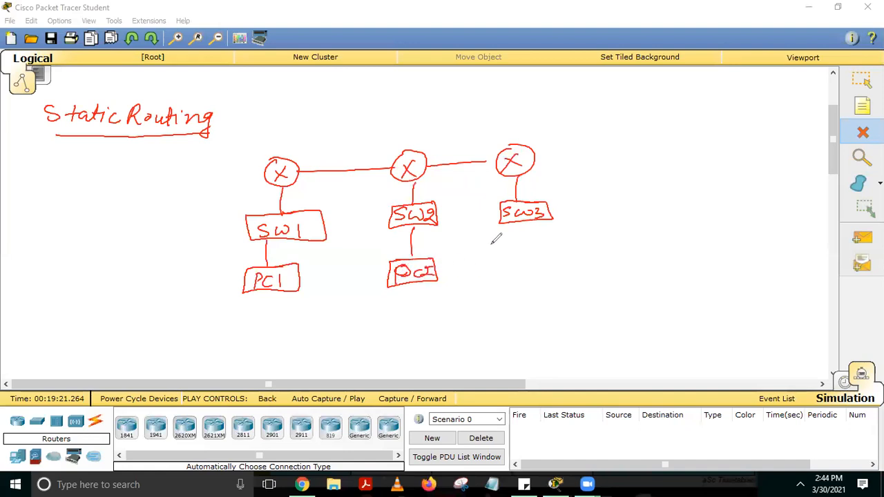
mouse_move(529, 223)
mouse_down()
mouse_move(527, 257)
mouse_move(502, 253)
mouse_move(546, 275)
mouse_move(544, 249)
mouse_move(526, 247)
mouse_move(511, 267)
mouse_up()
mouse_move(524, 260)
mouse_down()
mouse_move(516, 266)
mouse_move(524, 270)
mouse_move(536, 265)
mouse_move(529, 273)
mouse_up()
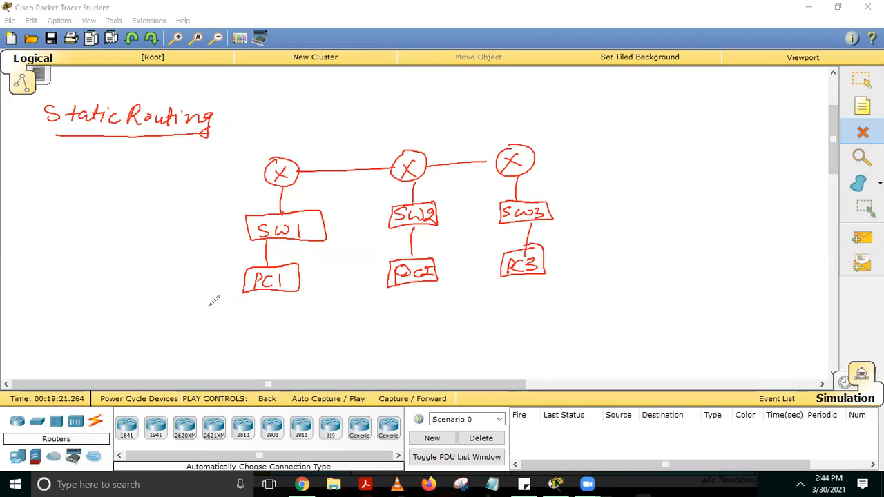
Write IP 10.10.10.2 under PC1, followed by a blank subnet mask line and a Gateway label
mouse_move(195, 304)
mouse_down()
mouse_move(220, 305)
mouse_move(205, 312)
mouse_move(218, 308)
mouse_move(225, 317)
mouse_up()
drag(233, 308, 239, 313)
drag(242, 308, 263, 313)
drag(267, 307, 272, 311)
drag(279, 312, 291, 315)
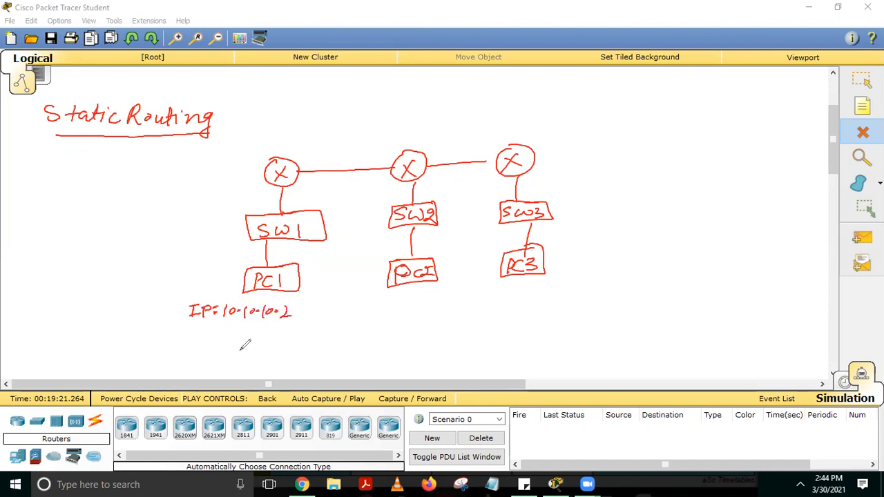
mouse_move(192, 322)
mouse_down()
mouse_move(185, 332)
mouse_move(297, 330)
mouse_up()
mouse_move(161, 348)
mouse_down()
mouse_move(155, 359)
mouse_move(205, 349)
mouse_move(219, 354)
mouse_move(213, 368)
mouse_move(228, 360)
mouse_up()
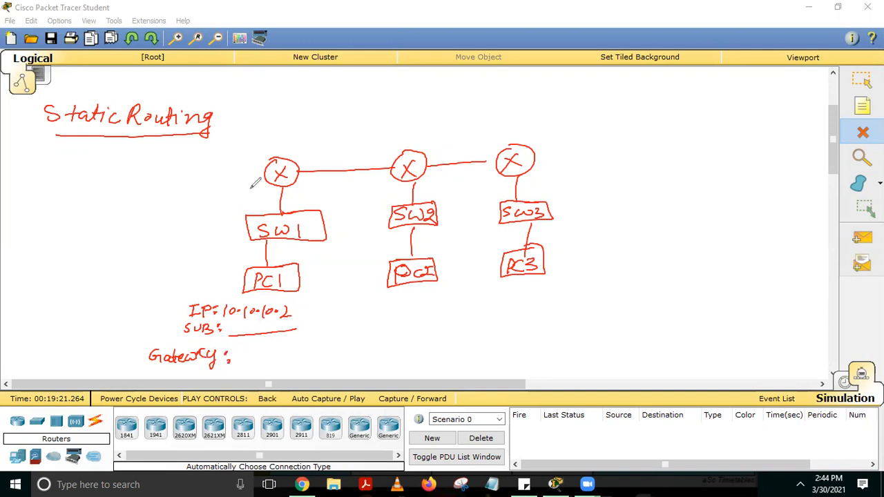
Label the first router's switch-side port fa0/0 and write 10.10.10.1 for both that port and PC1's gateway
mouse_move(253, 188)
mouse_down()
mouse_move(249, 202)
mouse_move(280, 191)
mouse_up()
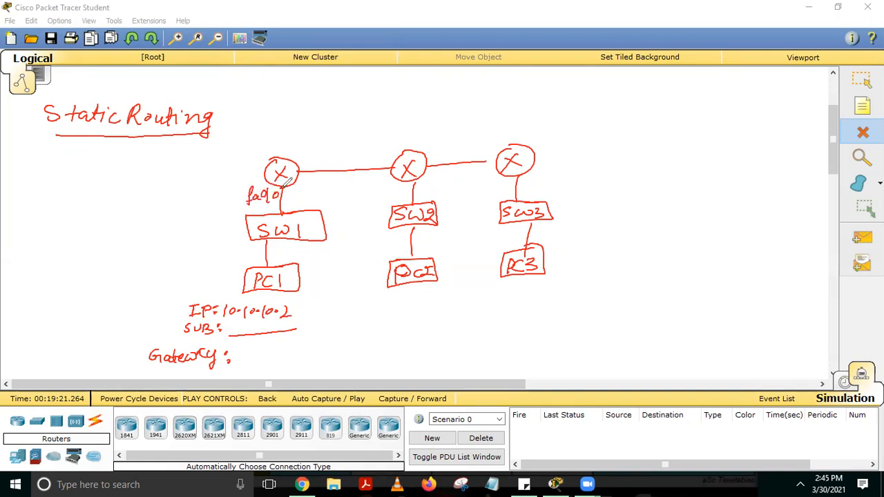
mouse_move(239, 348)
mouse_down()
mouse_move(238, 358)
mouse_move(247, 349)
mouse_move(264, 356)
mouse_up()
drag(271, 347, 290, 356)
drag(297, 346, 311, 356)
click(304, 352)
drag(216, 193, 285, 187)
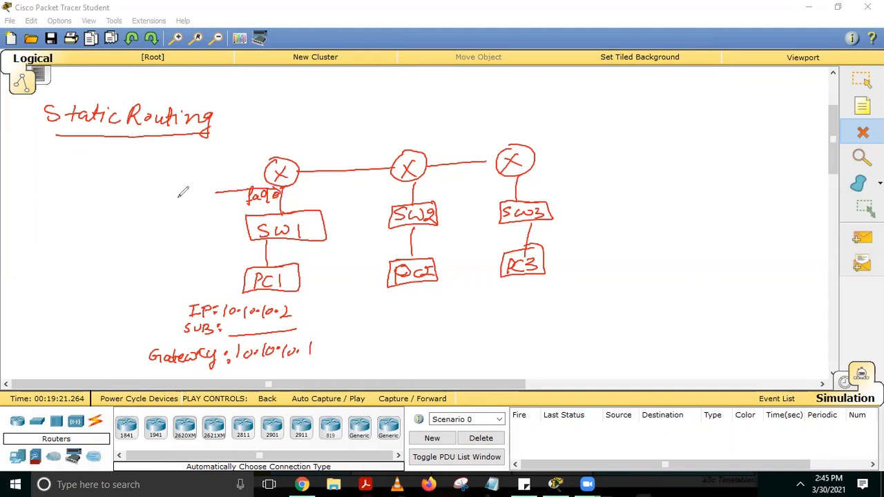
mouse_move(176, 192)
mouse_down()
mouse_move(176, 203)
mouse_move(193, 203)
mouse_move(225, 190)
mouse_up()
Annotate the PC below SW2 with 20.20.20.2, a blank subnet mask and gateway 20.20.20.1, linking the router to the gateway with an arrow
drag(379, 299, 455, 299)
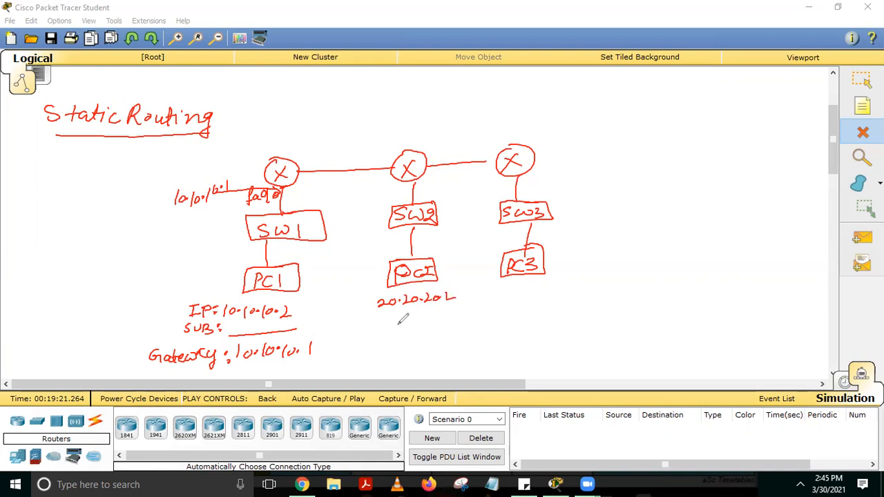
mouse_move(354, 318)
mouse_down()
mouse_move(348, 328)
mouse_move(464, 315)
mouse_up()
click(359, 324)
mouse_move(350, 344)
mouse_down()
mouse_move(346, 350)
mouse_move(424, 350)
mouse_up()
click(359, 345)
click(358, 351)
click(412, 347)
mouse_move(430, 342)
mouse_down()
mouse_move(428, 351)
mouse_move(449, 349)
mouse_move(454, 340)
mouse_up()
click(462, 343)
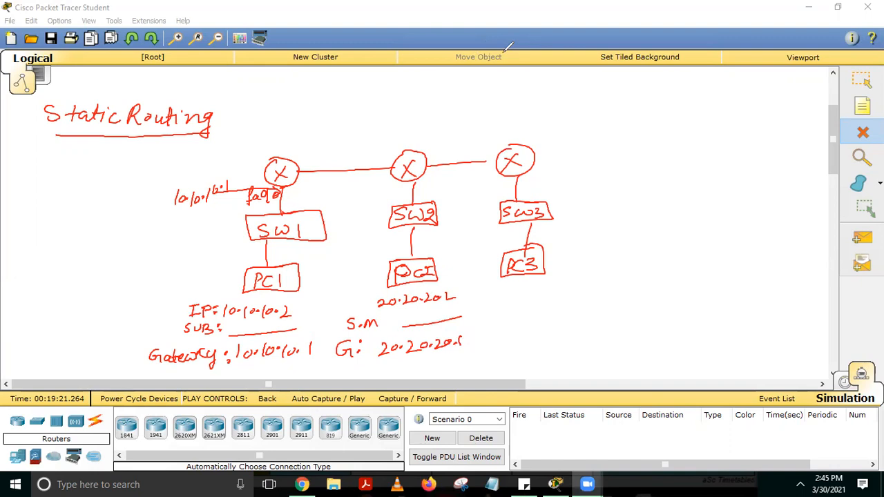
mouse_move(417, 177)
mouse_down()
mouse_move(442, 181)
mouse_move(464, 208)
mouse_move(453, 337)
mouse_move(463, 322)
mouse_up()
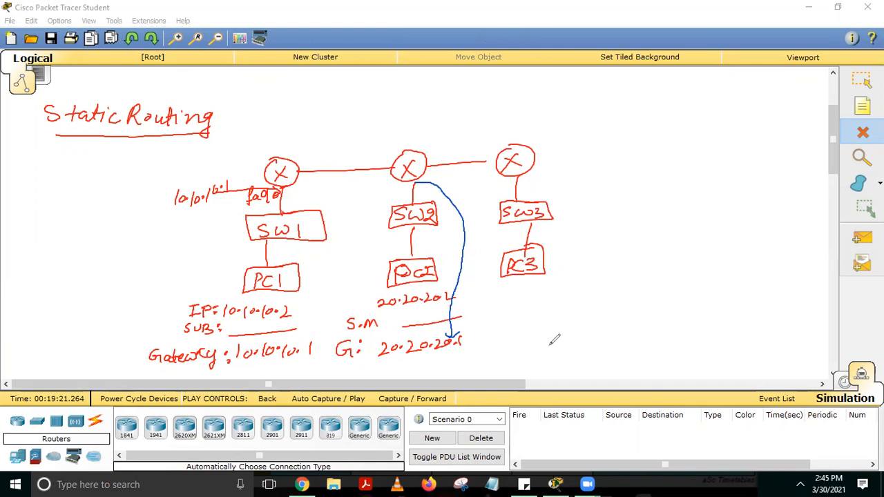
Annotate PC3 with 30.30.30.2, a blank subnet mask and gateway 30.30.30.1, and label the third router's switch-side port 30.30.30.1
mouse_move(530, 283)
mouse_down()
mouse_move(533, 295)
mouse_move(635, 284)
mouse_up()
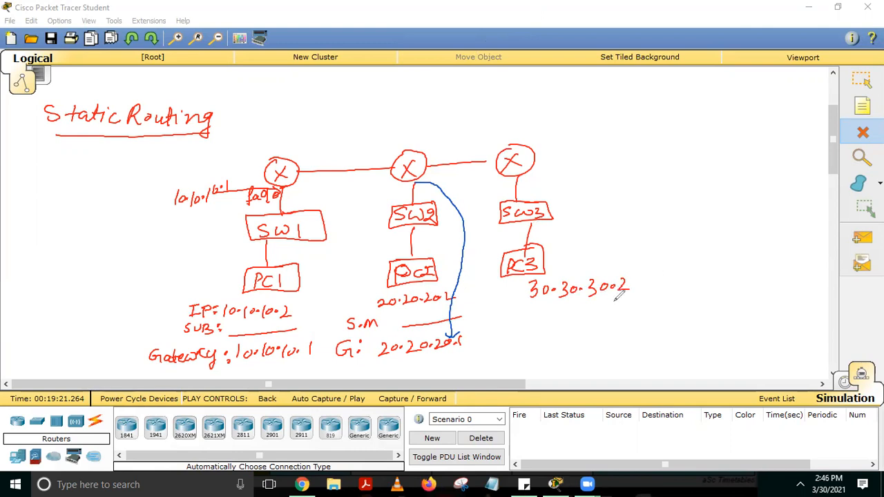
mouse_move(515, 308)
mouse_down()
mouse_move(511, 315)
mouse_move(637, 304)
mouse_up()
click(519, 314)
click(541, 307)
click(541, 313)
click(556, 318)
mouse_move(533, 337)
mouse_down()
mouse_move(534, 347)
mouse_move(582, 331)
mouse_move(599, 339)
mouse_move(668, 333)
mouse_up()
click(546, 335)
click(548, 344)
click(590, 338)
click(624, 336)
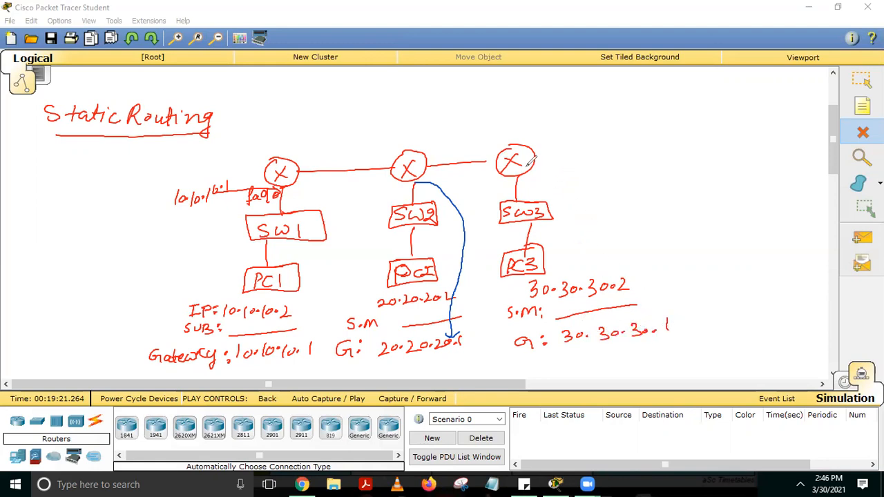
mouse_move(517, 176)
mouse_down()
mouse_move(624, 181)
mouse_move(639, 168)
mouse_move(654, 181)
mouse_up()
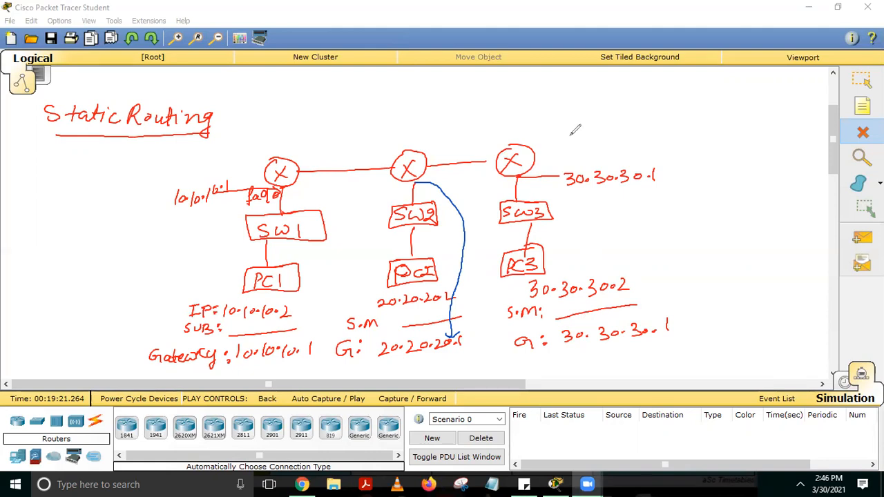
Draw double-headed arrows between PC1 and the first router and between the first and second routers
drag(211, 289, 228, 284)
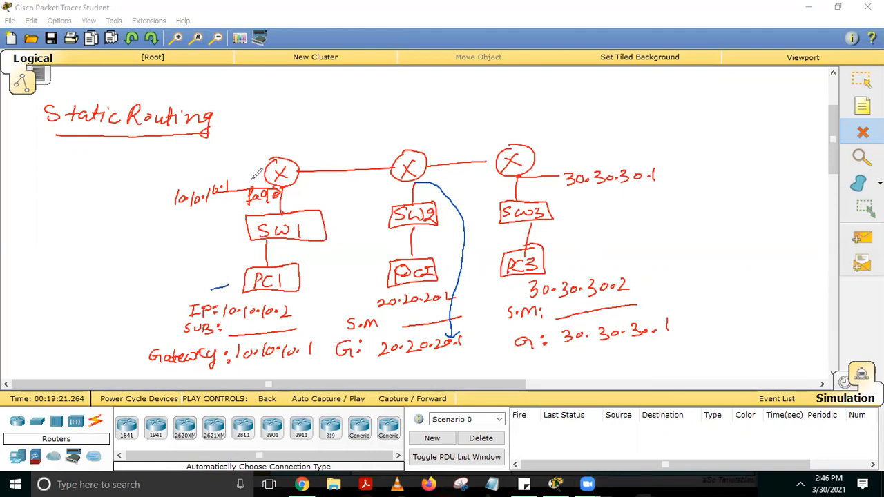
mouse_move(257, 178)
mouse_down()
mouse_move(211, 220)
mouse_move(197, 275)
mouse_move(231, 285)
mouse_up()
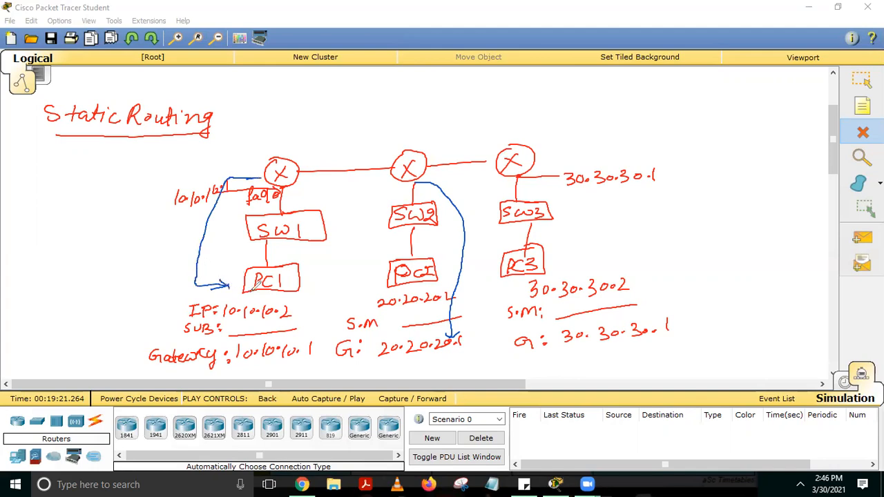
drag(254, 174, 257, 184)
mouse_move(297, 159)
mouse_down()
mouse_move(346, 134)
mouse_move(405, 153)
mouse_move(410, 145)
mouse_up()
drag(290, 149, 304, 163)
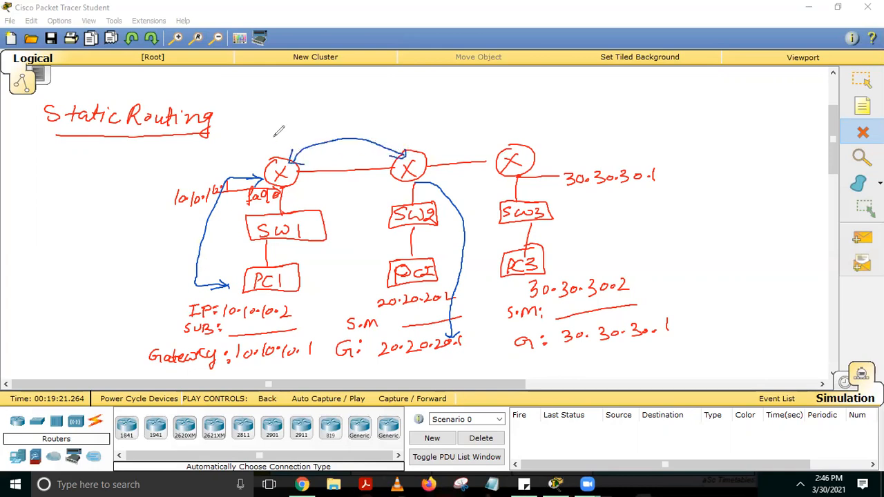
Label the routers R1, R2 and R3, and draw an arrow from R2 to R3
drag(265, 138, 278, 149)
mouse_move(417, 133)
mouse_down()
mouse_move(413, 145)
mouse_move(439, 145)
mouse_up()
mouse_move(519, 121)
mouse_down()
mouse_move(515, 137)
mouse_move(538, 135)
mouse_up()
mouse_move(435, 143)
mouse_down()
mouse_move(424, 155)
mouse_move(492, 151)
mouse_up()
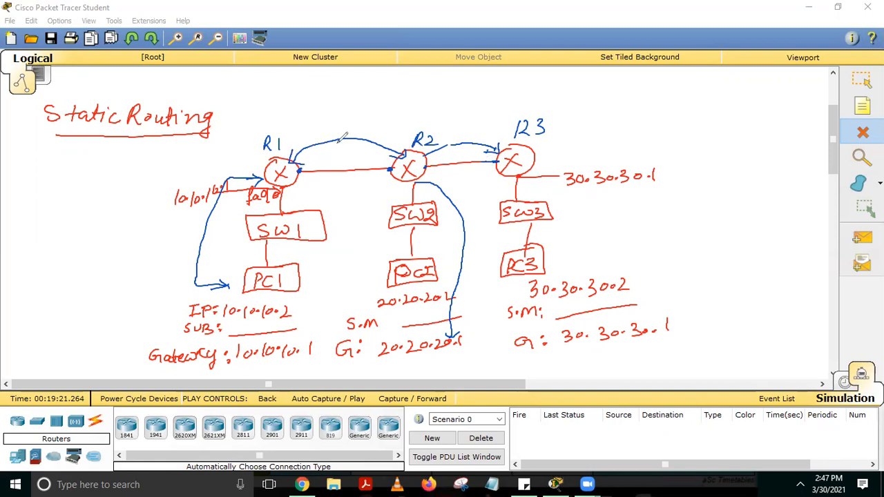
Label the R1–R2 link with its 40.40.40 network address and mark R2's end as 40.40.40.2
mouse_move(314, 118)
mouse_down()
mouse_move(310, 129)
mouse_move(367, 121)
mouse_move(363, 132)
mouse_move(372, 131)
mouse_up()
click(375, 133)
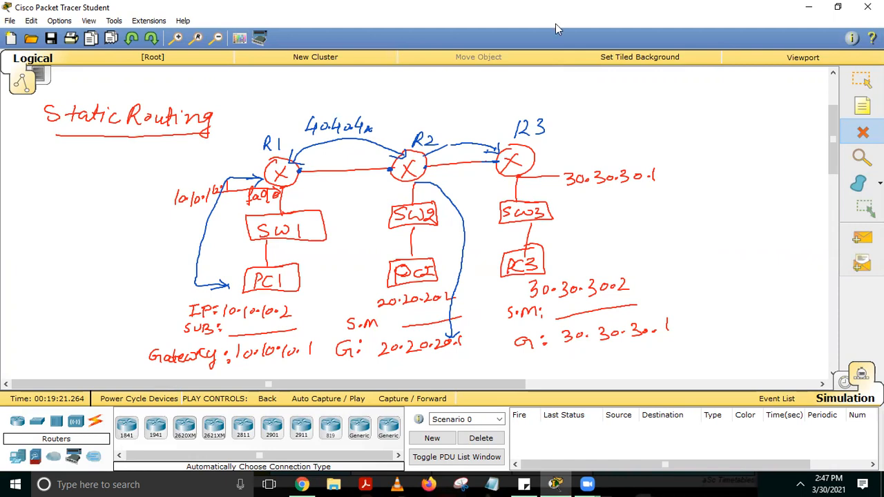
key(Escape)
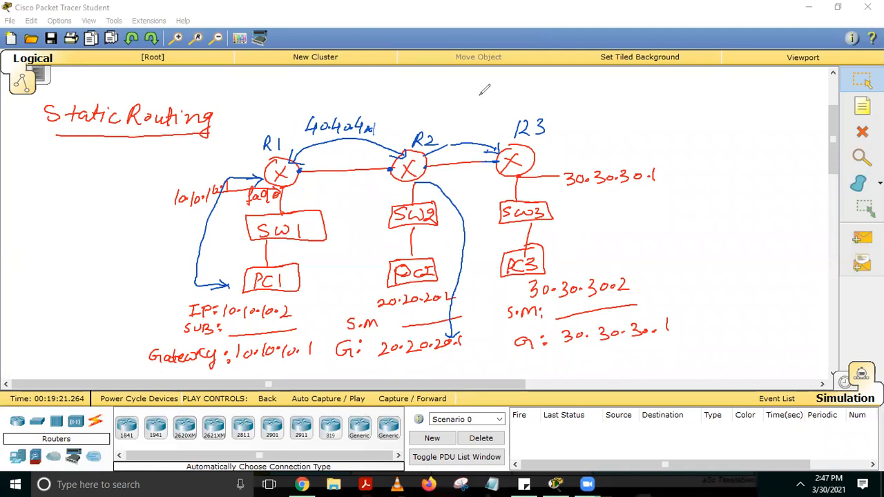
mouse_move(400, 155)
mouse_down()
mouse_move(412, 110)
mouse_move(400, 112)
mouse_up()
drag(406, 102, 476, 94)
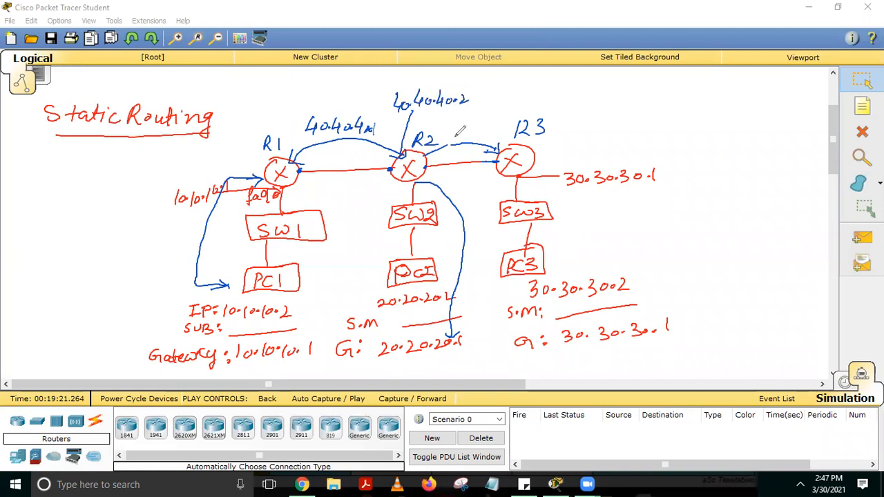
Draw an arrow out from the R2–R3 link and note addresses 50.50.50.1 for R2 and 50.50.50.2 for R3
mouse_move(464, 142)
mouse_down()
mouse_move(556, 104)
mouse_move(602, 103)
mouse_up()
drag(602, 102, 589, 111)
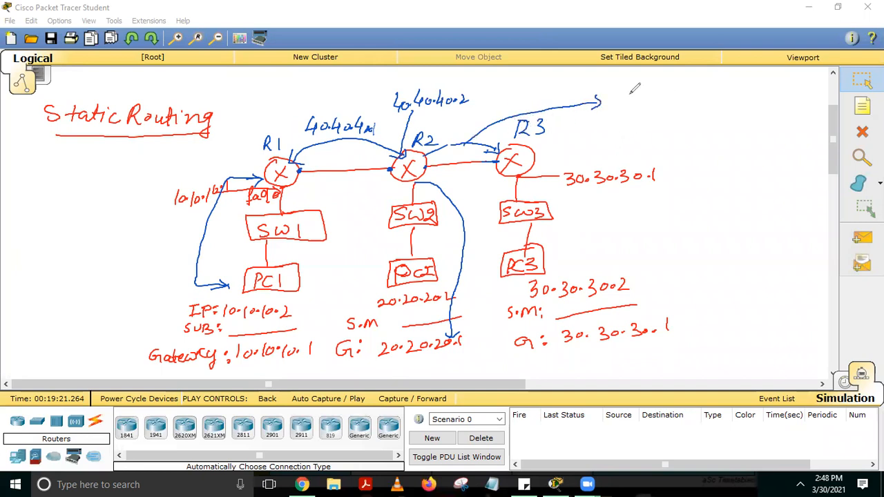
mouse_move(613, 87)
mouse_down()
mouse_move(622, 101)
mouse_move(646, 88)
mouse_move(651, 98)
mouse_move(693, 87)
mouse_move(707, 101)
mouse_up()
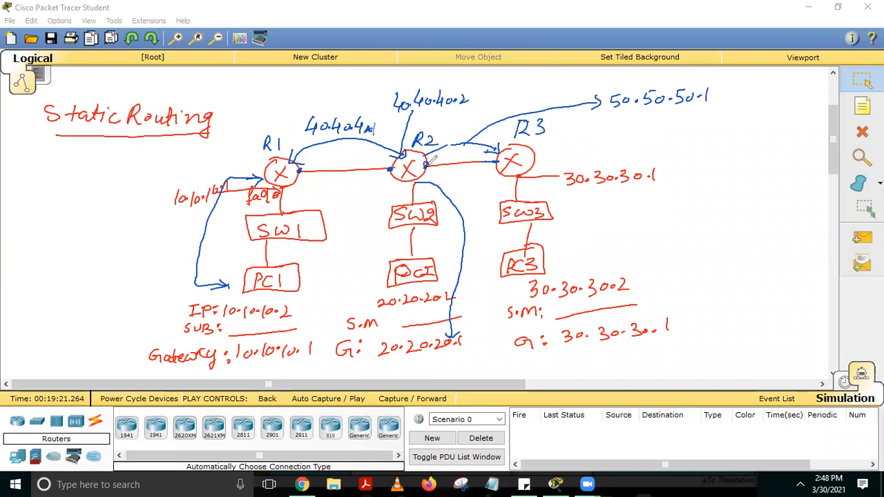
mouse_move(726, 88)
mouse_down()
mouse_move(723, 105)
mouse_move(759, 98)
mouse_up()
drag(764, 82, 768, 101)
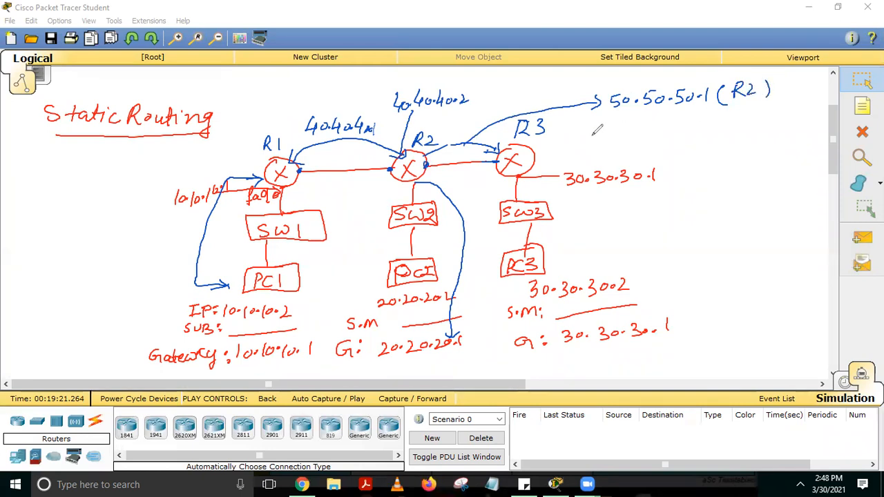
mouse_move(623, 112)
mouse_down()
mouse_move(615, 129)
mouse_move(694, 108)
mouse_move(692, 121)
mouse_move(786, 122)
mouse_up()
click(714, 122)
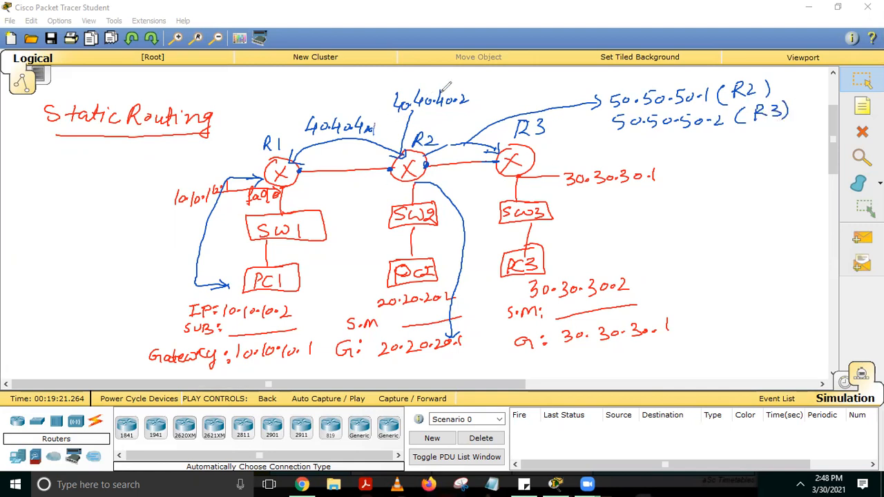
Trace the links between the routers and note them as serial links, R1 → R2 and R2 → R3
mouse_move(301, 171)
mouse_down()
mouse_move(349, 154)
mouse_move(507, 159)
mouse_up()
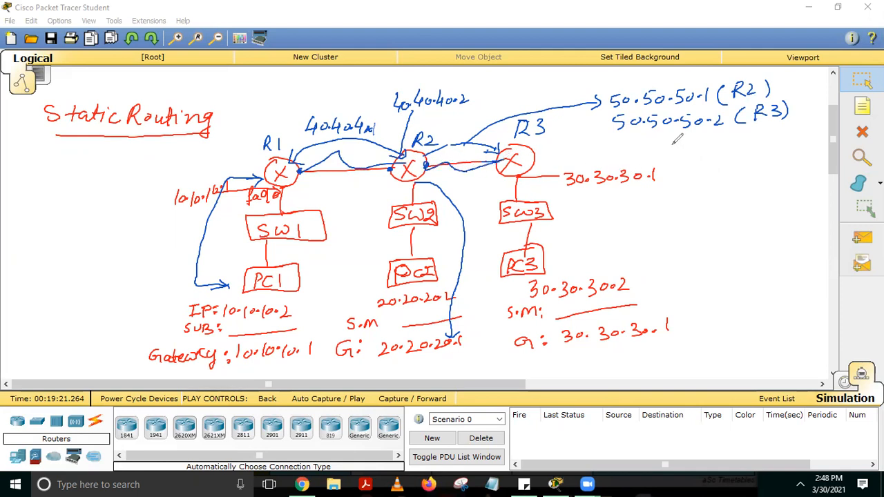
mouse_move(673, 146)
mouse_down()
mouse_move(722, 147)
mouse_move(760, 129)
mouse_move(766, 142)
mouse_move(794, 147)
mouse_up()
mouse_move(690, 168)
mouse_down()
mouse_move(710, 181)
mouse_move(792, 178)
mouse_up()
mouse_move(687, 207)
mouse_down()
mouse_move(704, 210)
mouse_move(695, 241)
mouse_move(766, 233)
mouse_move(778, 217)
mouse_move(780, 235)
mouse_move(794, 226)
mouse_move(783, 235)
mouse_up()
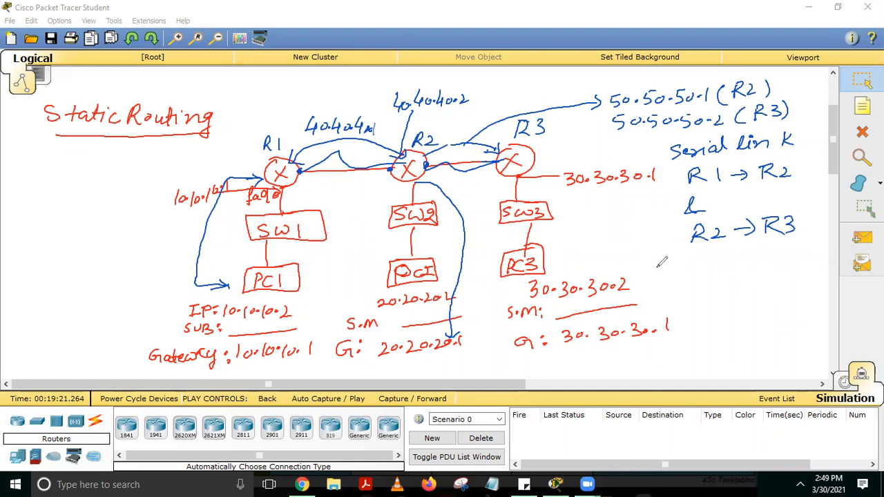
Add a starred note reading Clock rate 64000 and mark the serial link ends at R2
mouse_move(633, 268)
mouse_down()
mouse_move(782, 253)
mouse_move(778, 246)
mouse_up()
mouse_move(694, 284)
mouse_down()
mouse_move(688, 295)
mouse_move(695, 293)
mouse_up()
mouse_move(704, 283)
mouse_down()
mouse_move(701, 295)
mouse_move(713, 293)
mouse_up()
mouse_move(709, 285)
mouse_down()
mouse_move(708, 299)
mouse_move(720, 287)
mouse_move(750, 284)
mouse_up()
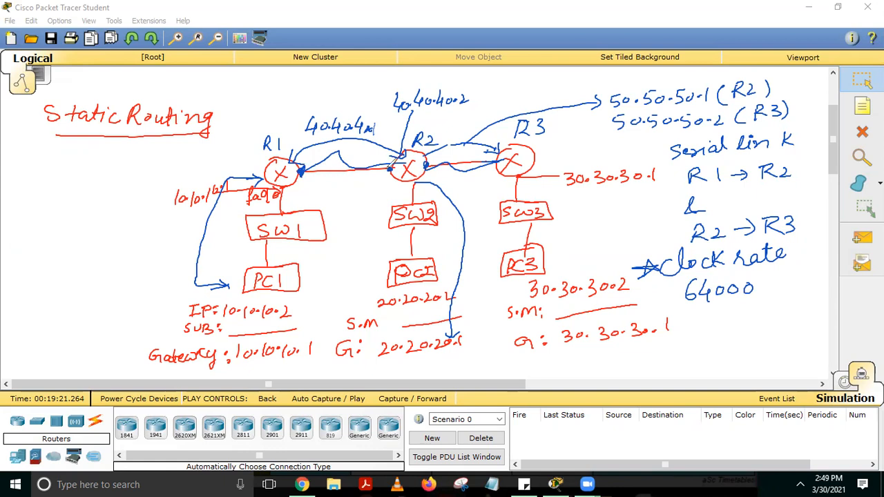
drag(392, 164, 387, 174)
drag(432, 158, 426, 170)
Clear all the drawn annotations and place a generic Router-PT on the empty workspace
click(615, 95)
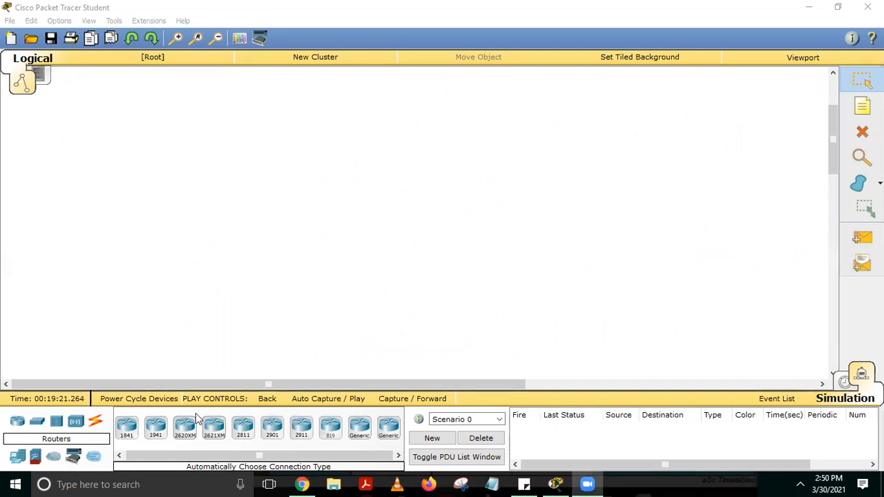
click(360, 430)
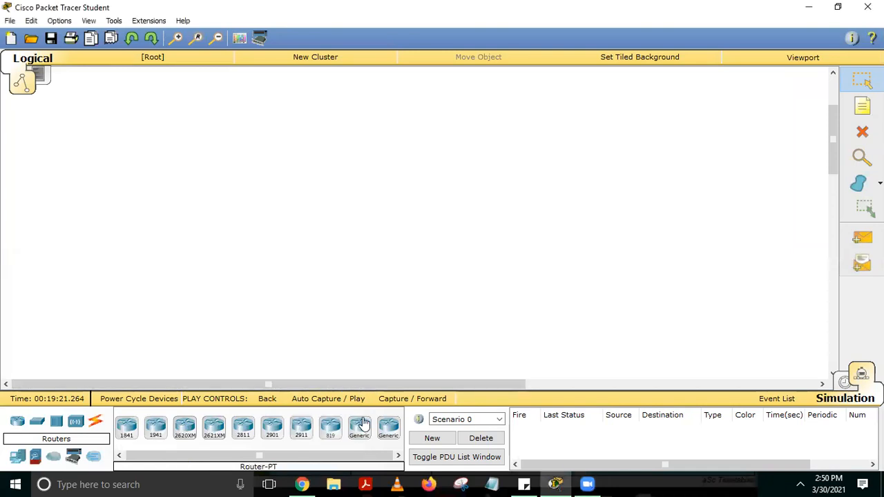
click(205, 159)
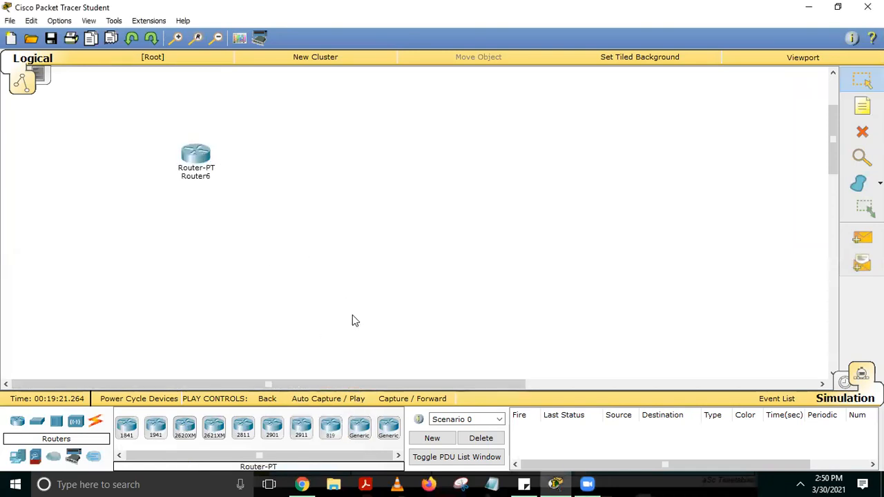
Add two more generic Router-PT devices in a row beside the existing router
click(363, 428)
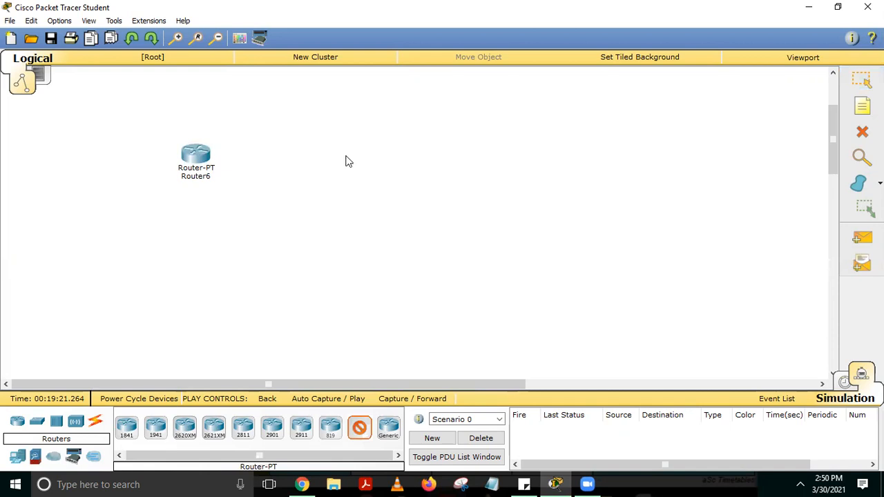
click(349, 161)
click(360, 428)
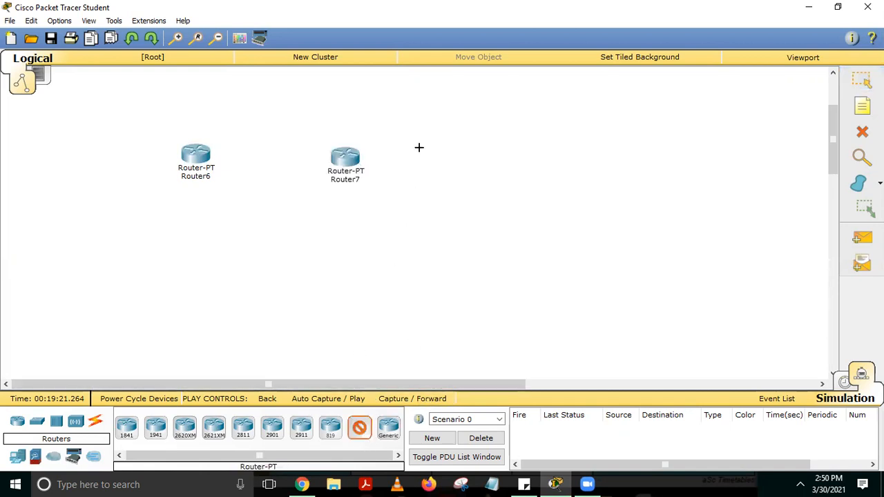
click(467, 156)
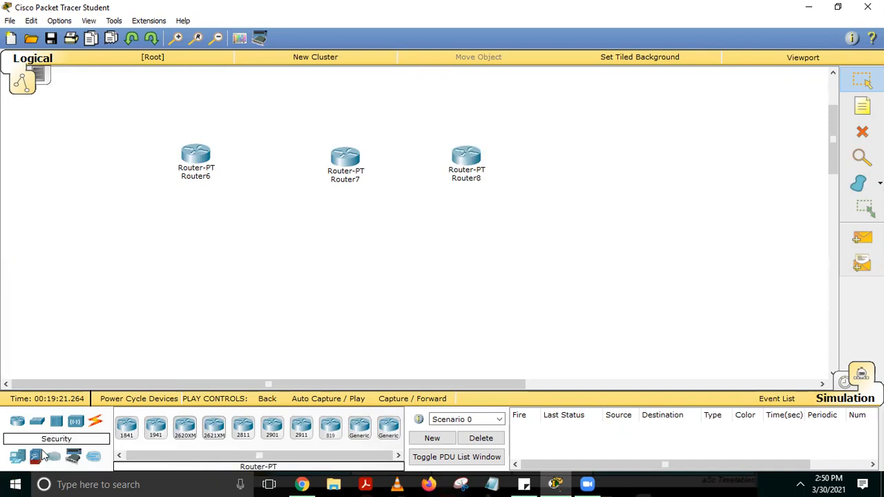
Place three 2950-24 switches, one below each router
click(38, 427)
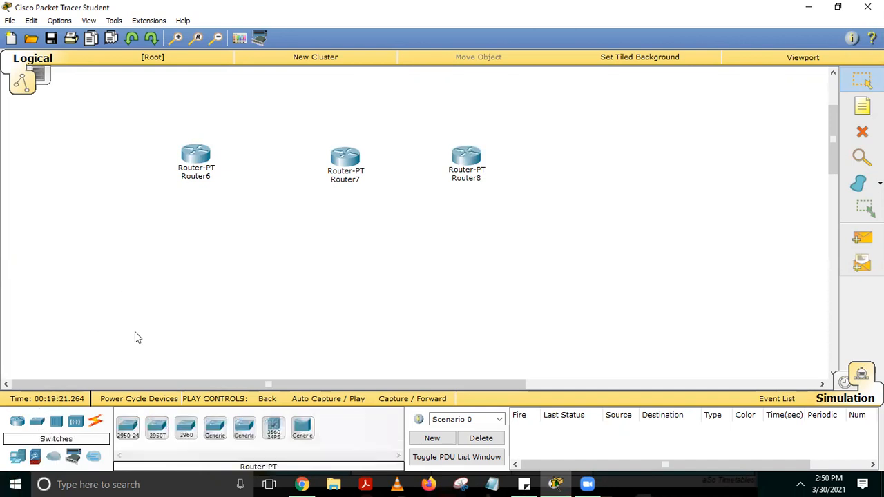
click(128, 427)
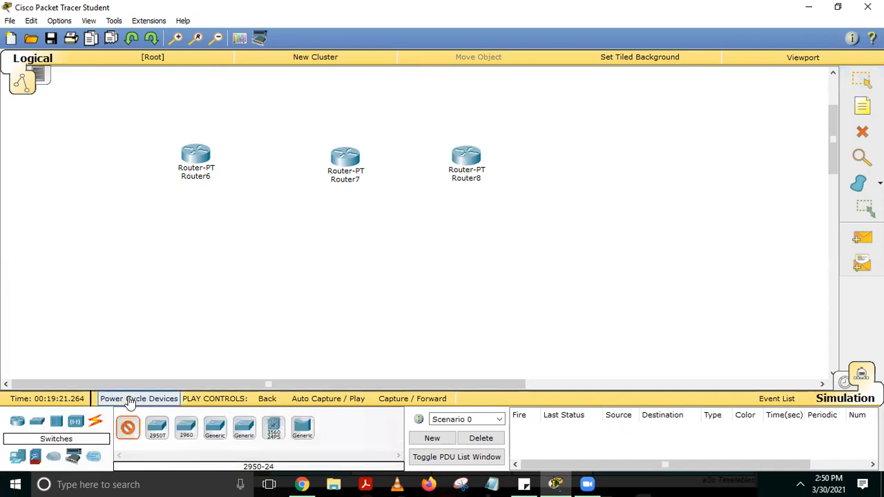
click(187, 216)
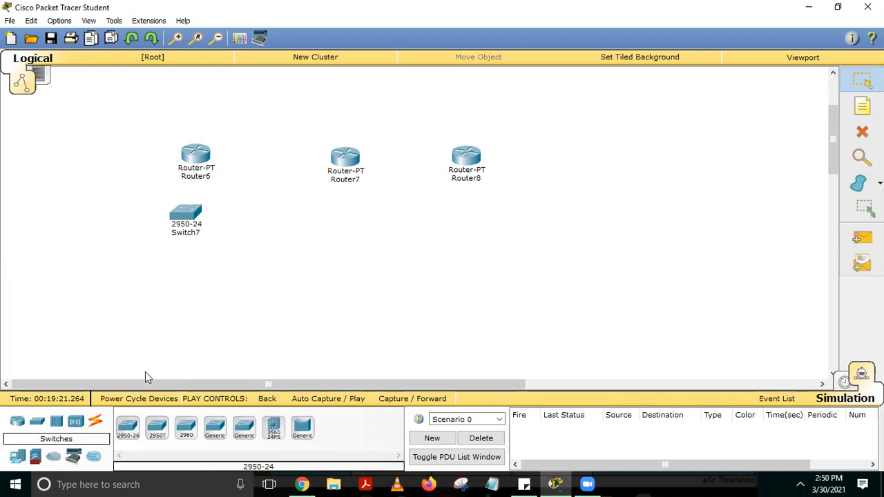
click(341, 217)
click(128, 433)
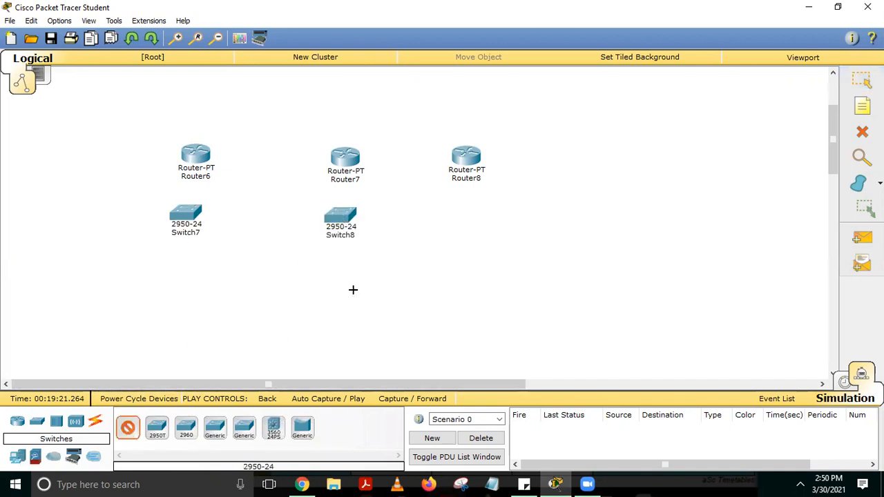
click(469, 218)
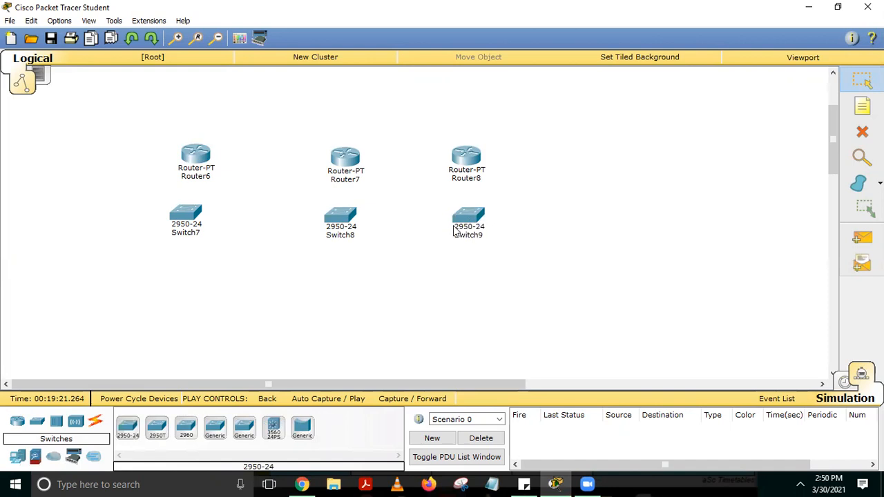
Place three generic PC-PT end devices, one below each switch
click(17, 456)
click(128, 428)
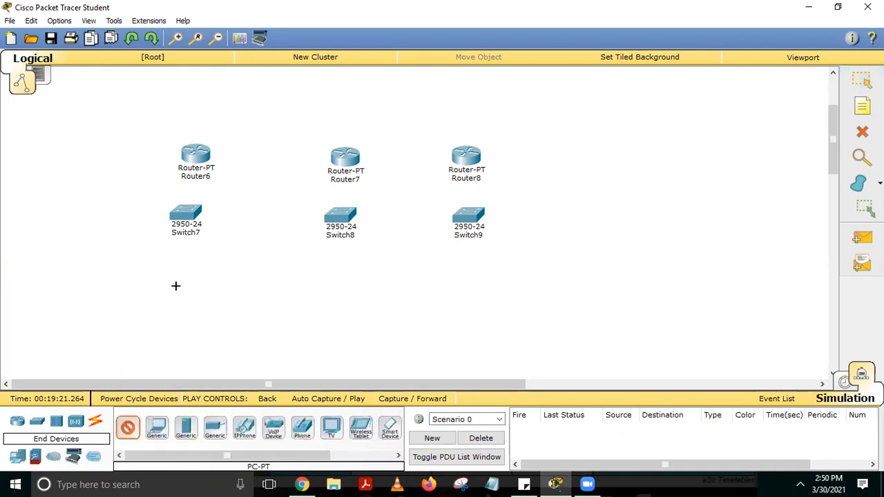
click(175, 288)
click(127, 428)
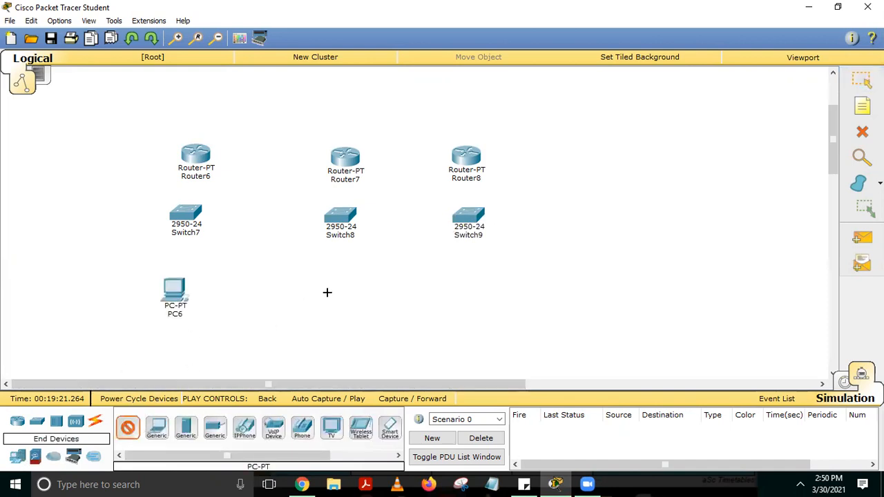
click(331, 294)
click(128, 428)
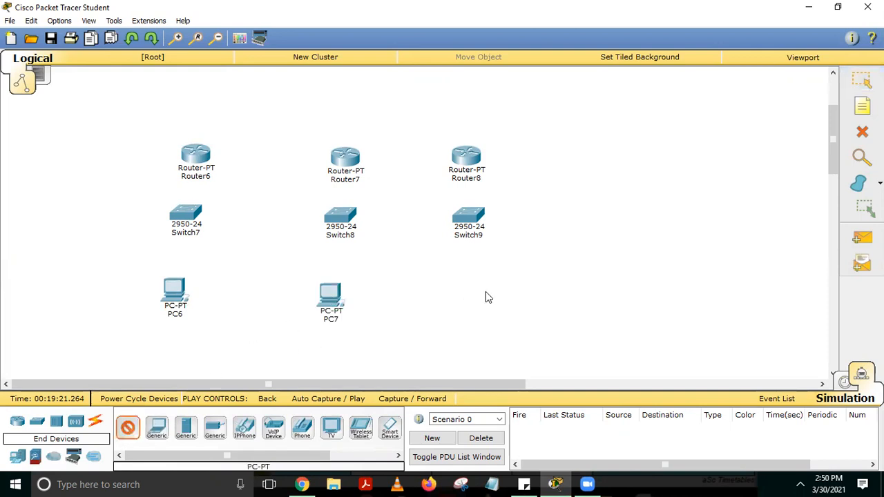
click(485, 297)
Connect Switch7 to PC6 and Router6 to Switch7 with the automatically chosen connection type
click(95, 422)
click(129, 429)
click(185, 229)
click(174, 290)
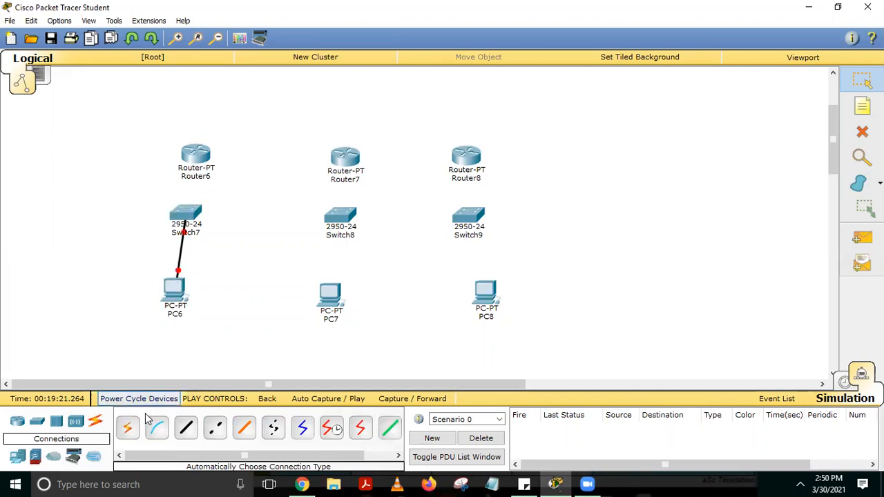
click(129, 429)
click(197, 163)
click(192, 212)
Connect PC7 to Switch8 and Switch8 to Router7 with the automatically chosen connection type
click(128, 429)
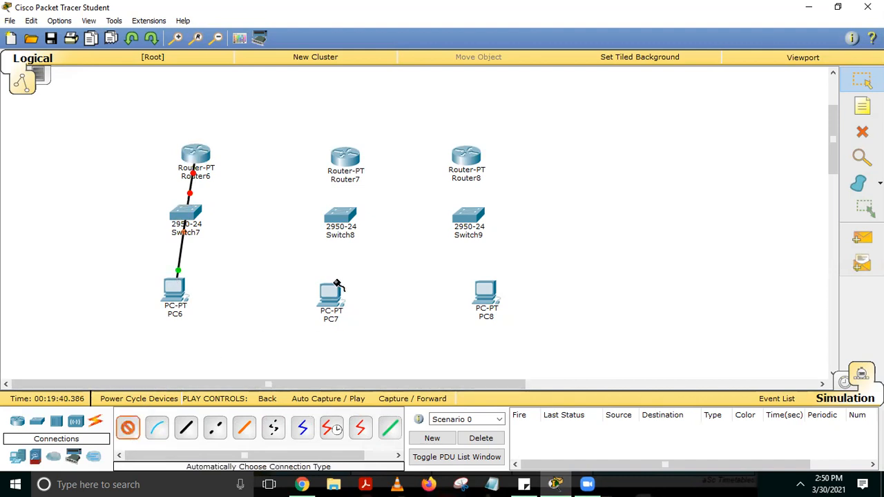
click(330, 294)
click(341, 221)
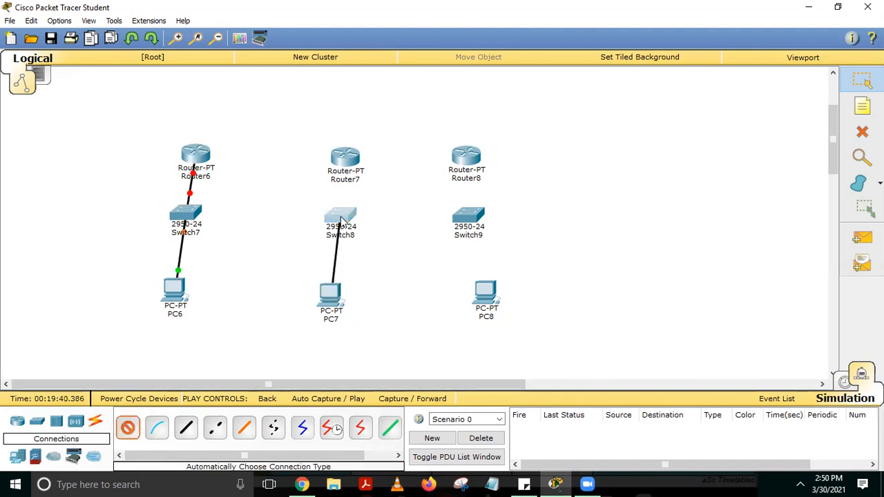
click(128, 429)
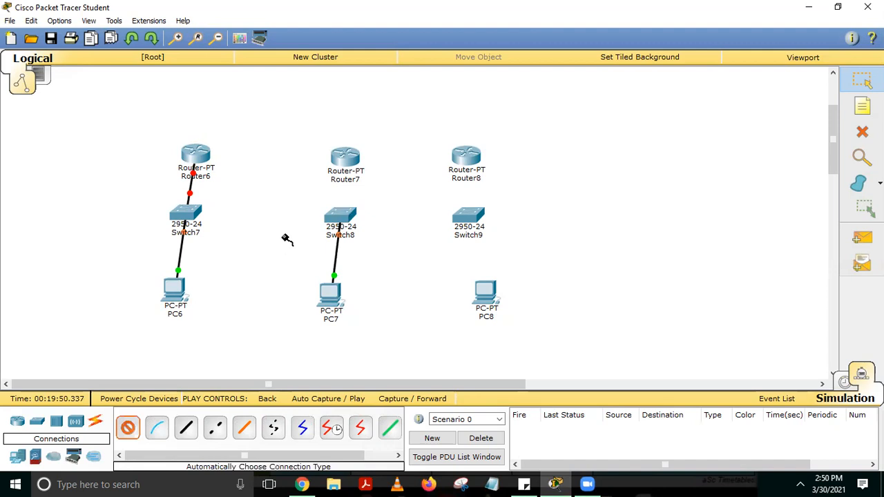
click(349, 215)
click(355, 162)
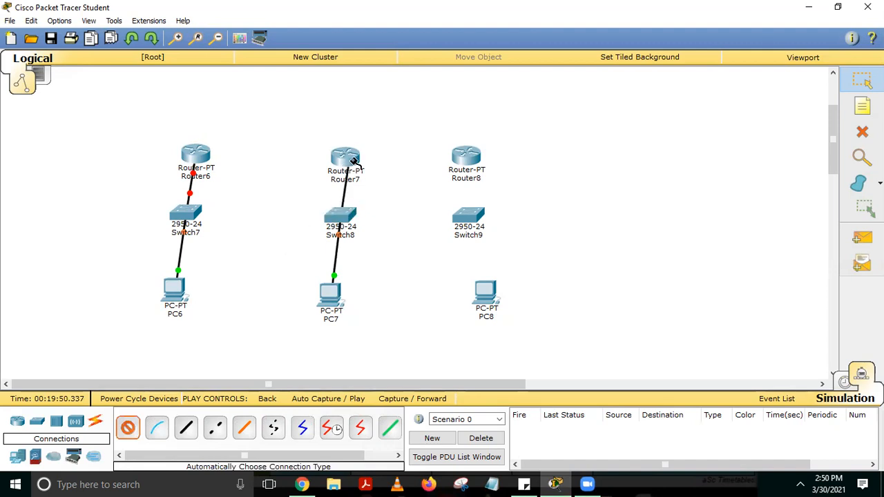
Connect PC8 to Switch9 and Switch9 to Router8 with automatic connections, and align PC8 directly beneath its switch
click(129, 429)
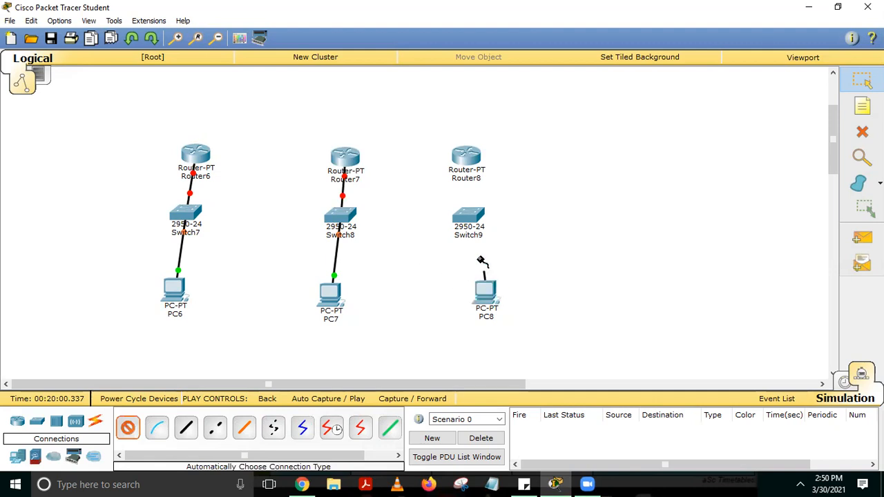
click(467, 228)
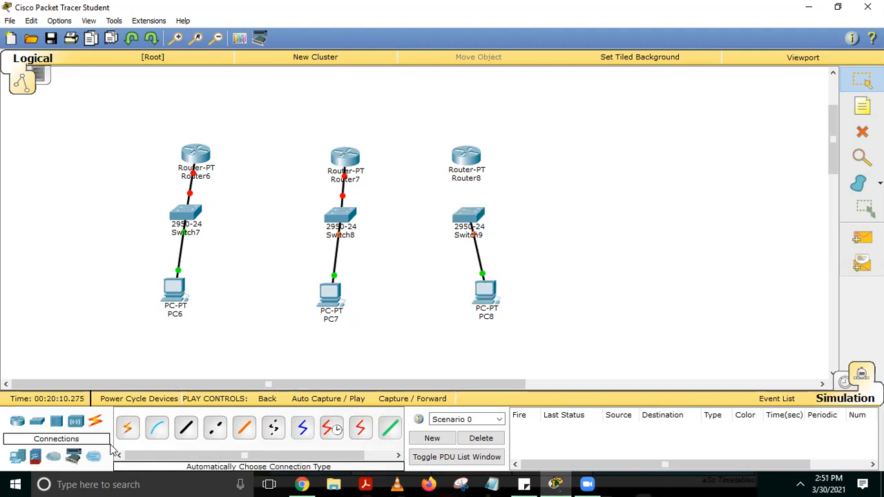
click(127, 428)
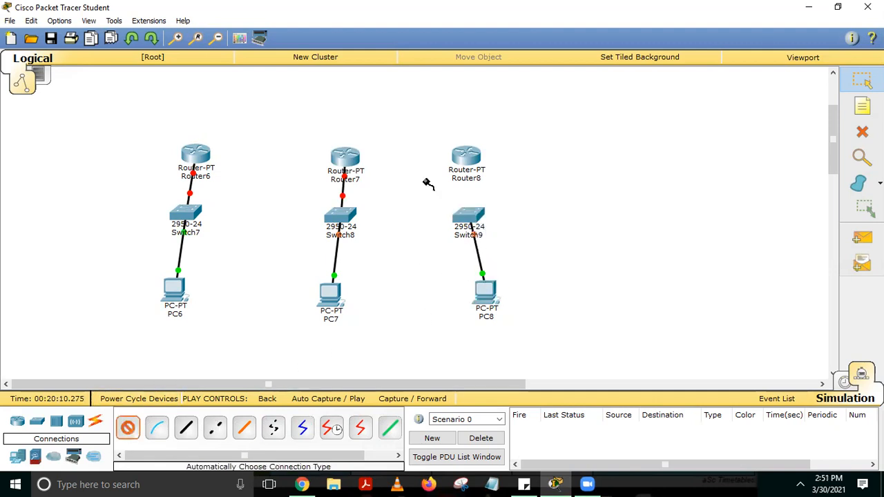
click(471, 214)
click(475, 153)
drag(491, 293, 471, 300)
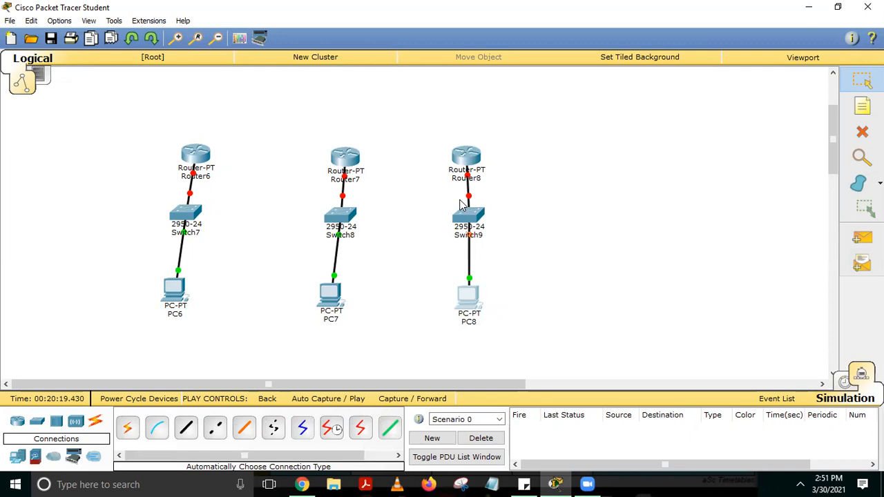
Link Router6 to Router7 and Router7 to Router8 with automatically chosen serial connections
click(128, 428)
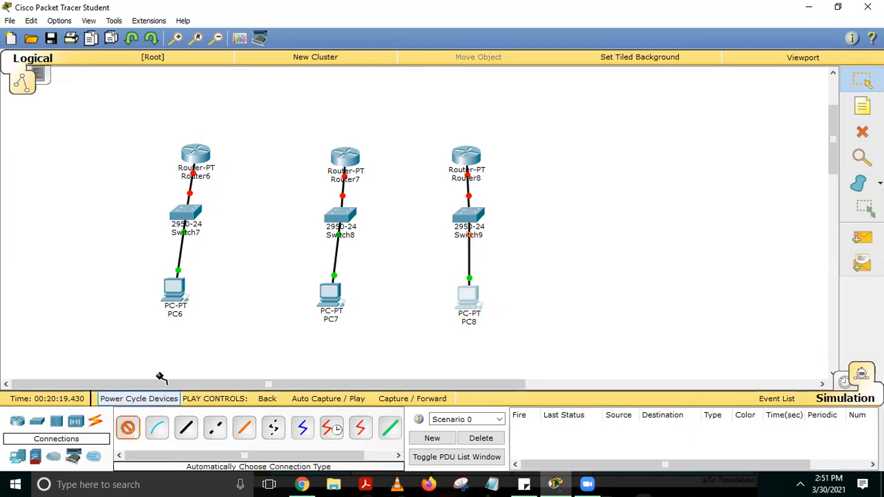
click(215, 150)
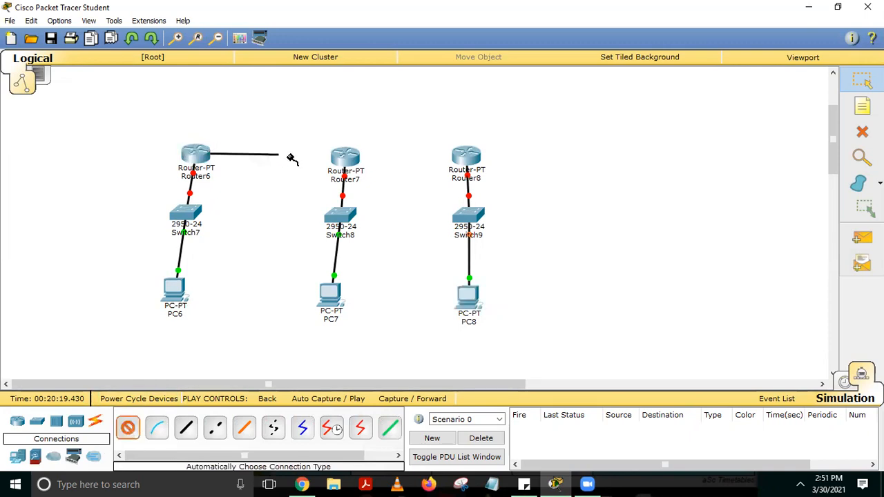
click(346, 158)
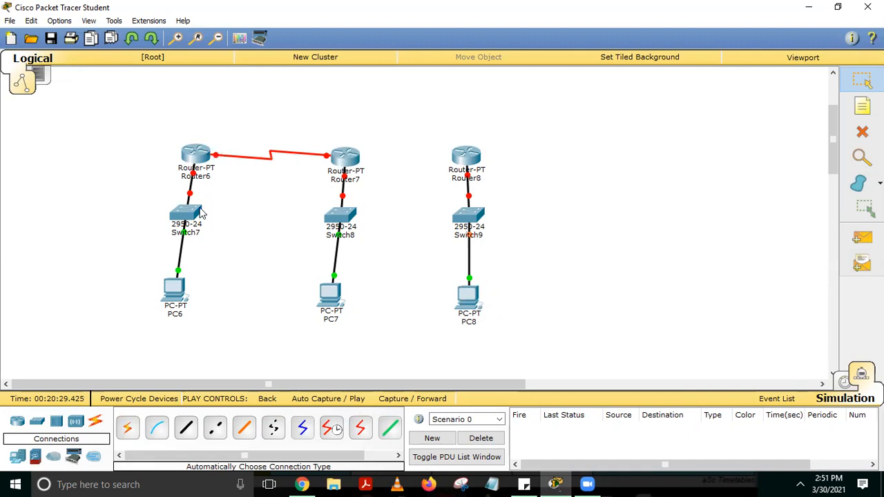
click(128, 428)
click(356, 158)
click(467, 158)
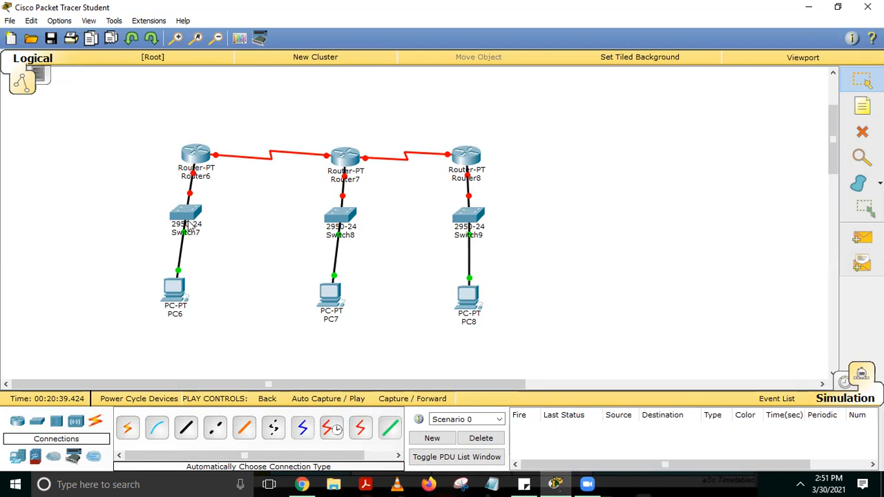
Give PC6 the static IP address 10.10.10.2 with subnet mask 255.0.0.0
click(172, 292)
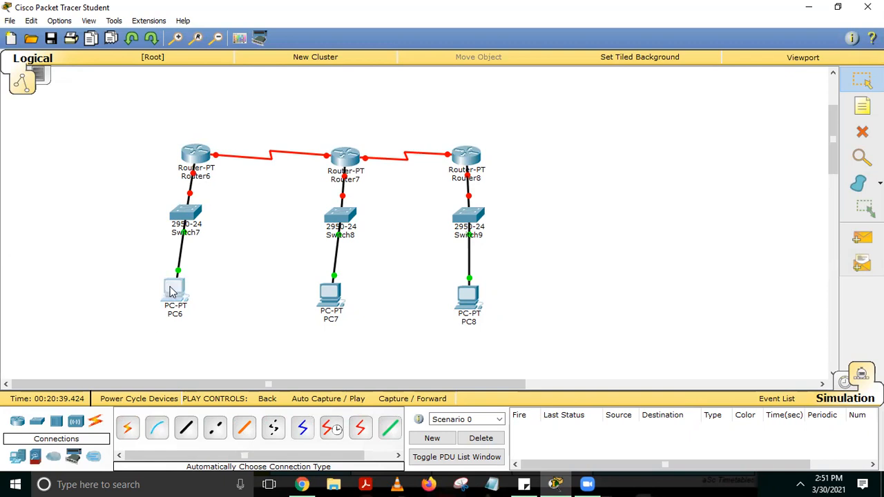
click(306, 103)
click(349, 102)
click(292, 150)
click(383, 170)
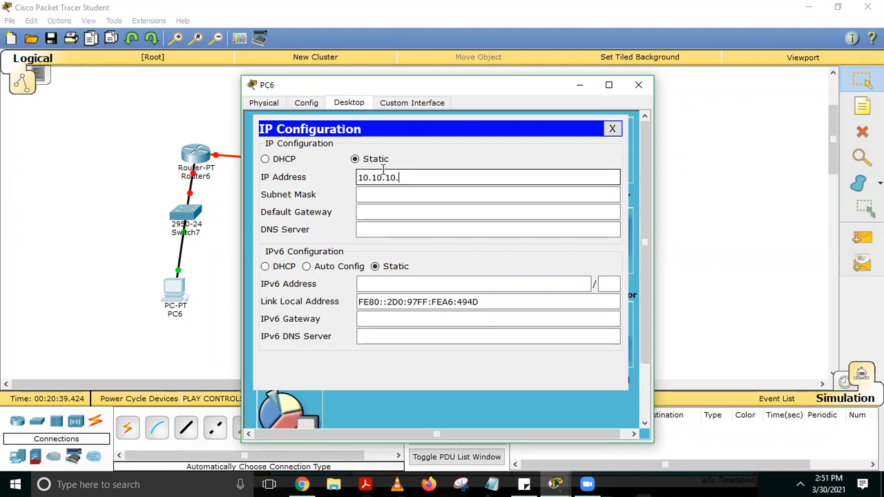
key(shift+Left)
key(shift+Left)
key(shift+Left)
key(shift+Left)
key(shift+Left)
key(shift+Left)
key(shift+Left)
key(shift+Left)
key(shift+Left)
key(ctrl+c)
key(Tab)
key(Tab)
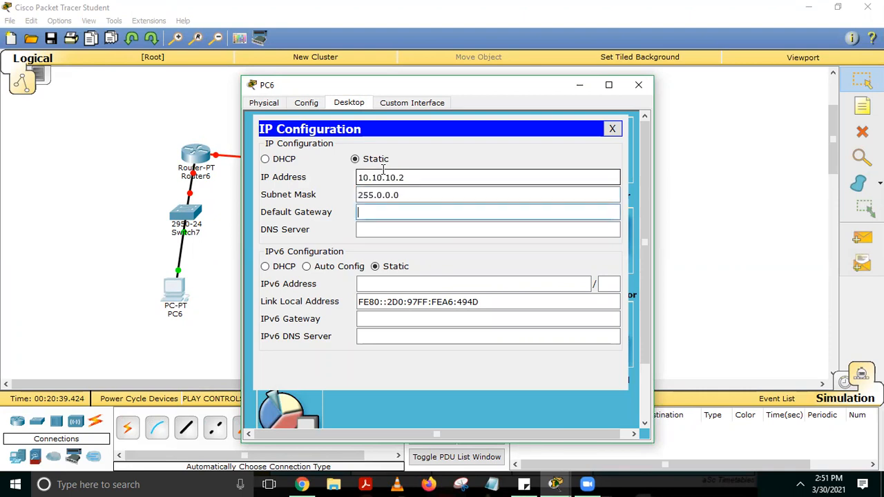
Set PC6's default gateway to 10.10.10.1 and close its configuration
key(ctrl+v)
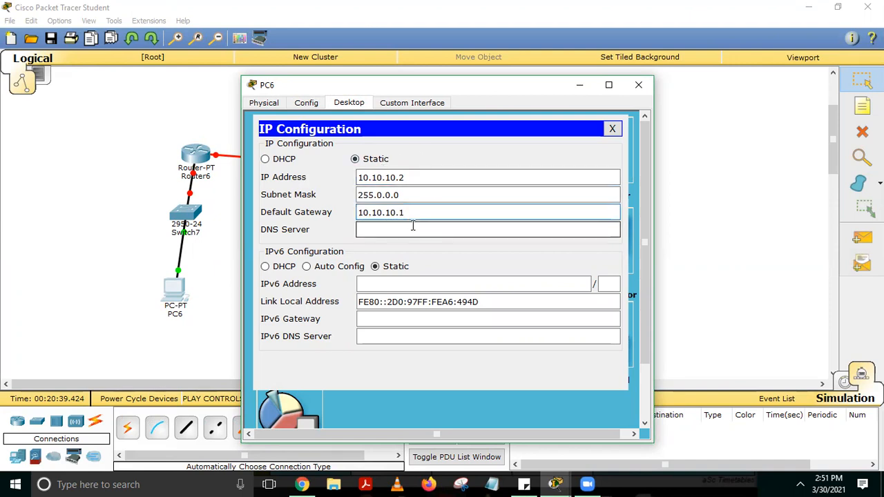
drag(414, 212, 351, 214)
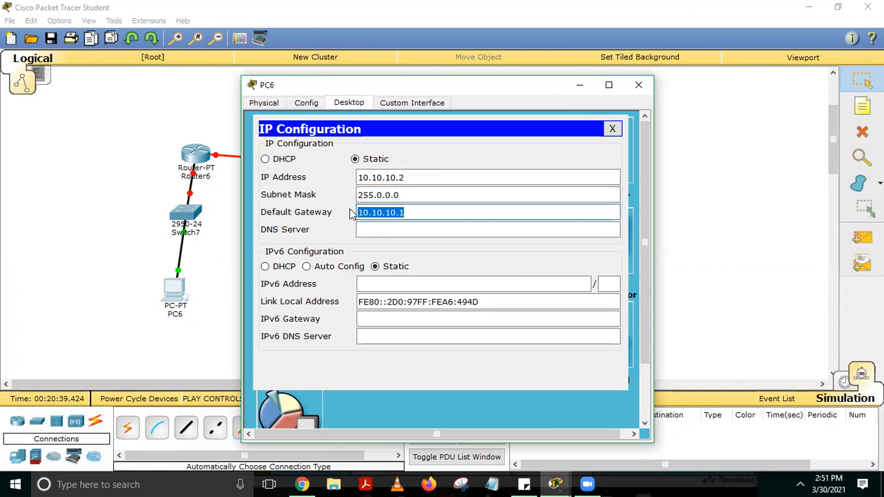
click(612, 128)
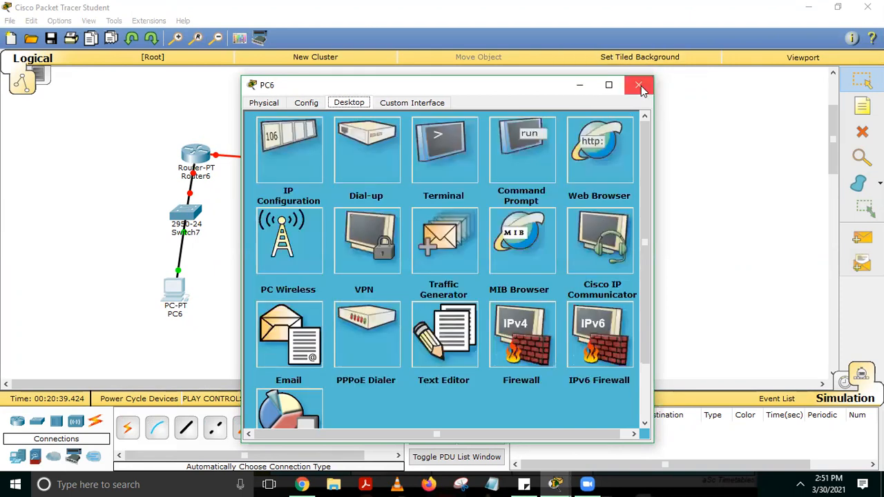
click(638, 84)
Configure Router6's FastEthernet0/0 with IP address 10.10.10.1 and subnet mask 255.0.0.0, turn the port on, and close the router window
mouse_move(194, 181)
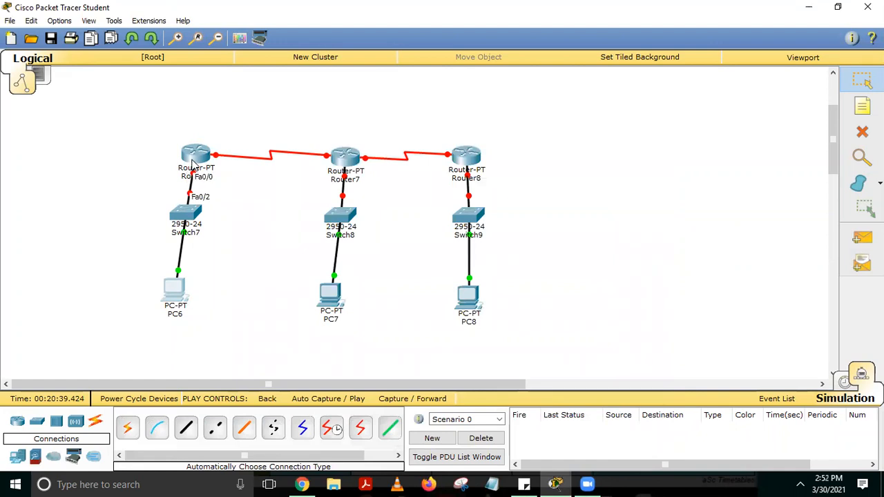
click(193, 161)
click(309, 104)
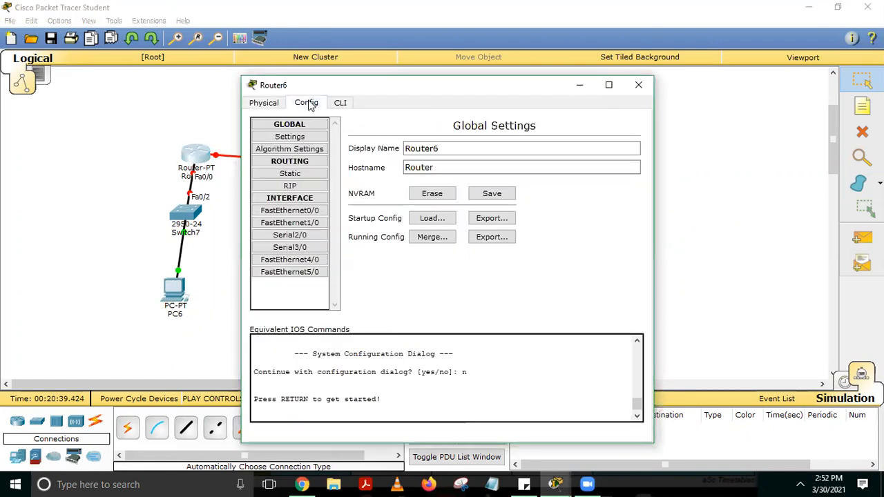
click(304, 213)
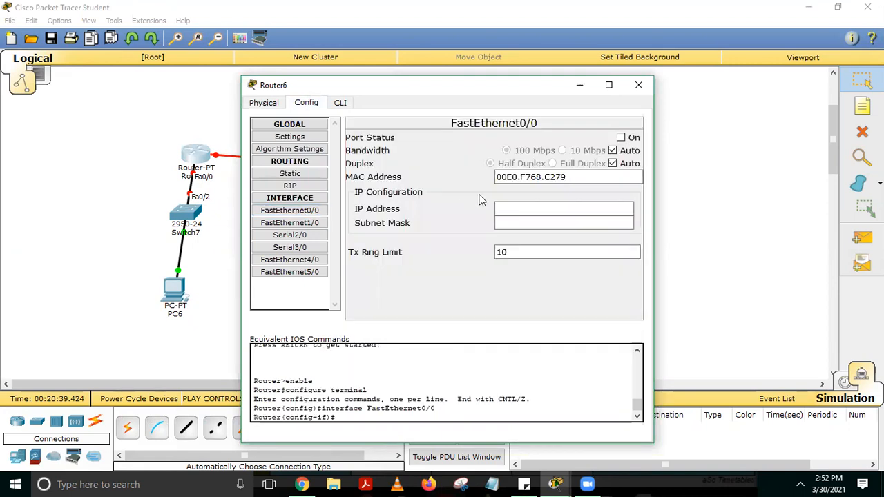
click(523, 204)
text(10.10.10.1)
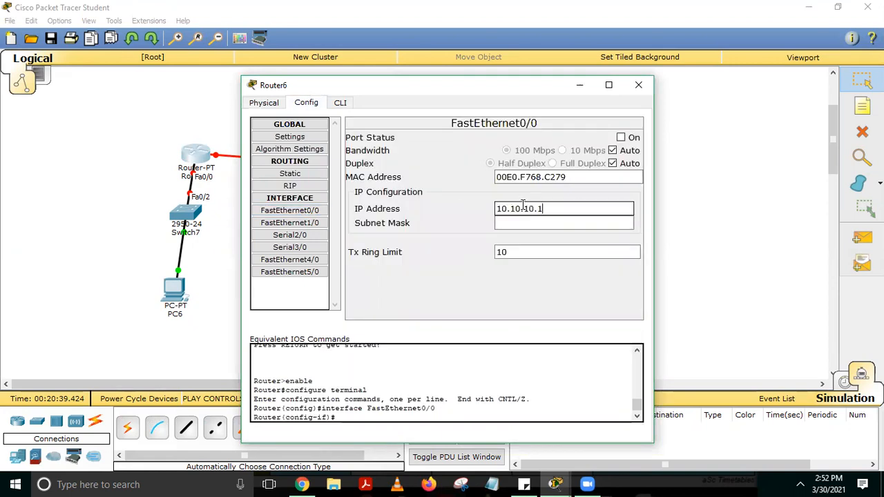
click(523, 223)
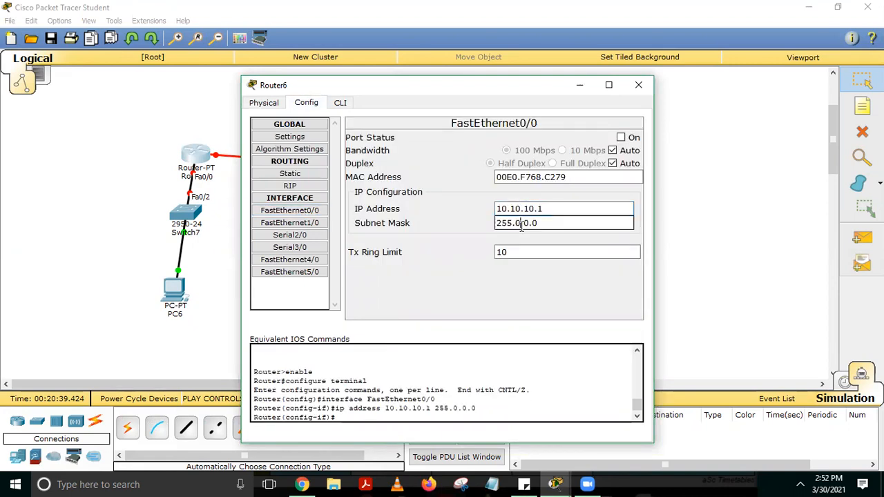
click(621, 138)
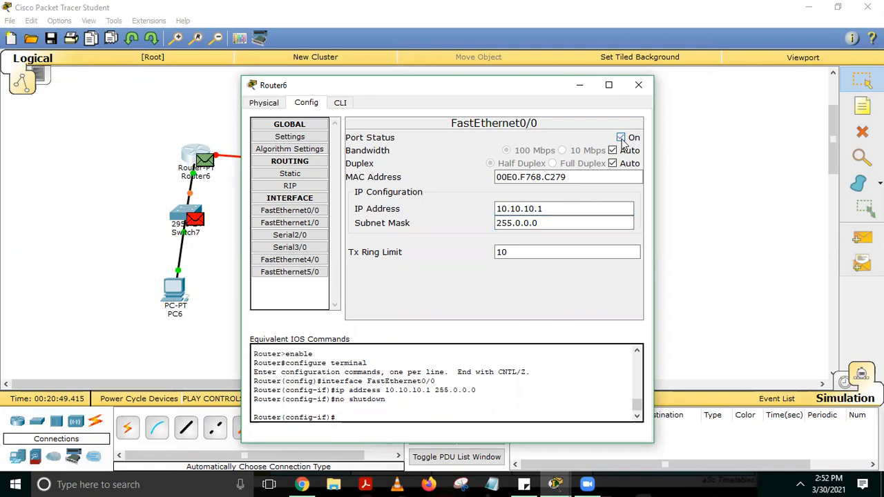
click(639, 85)
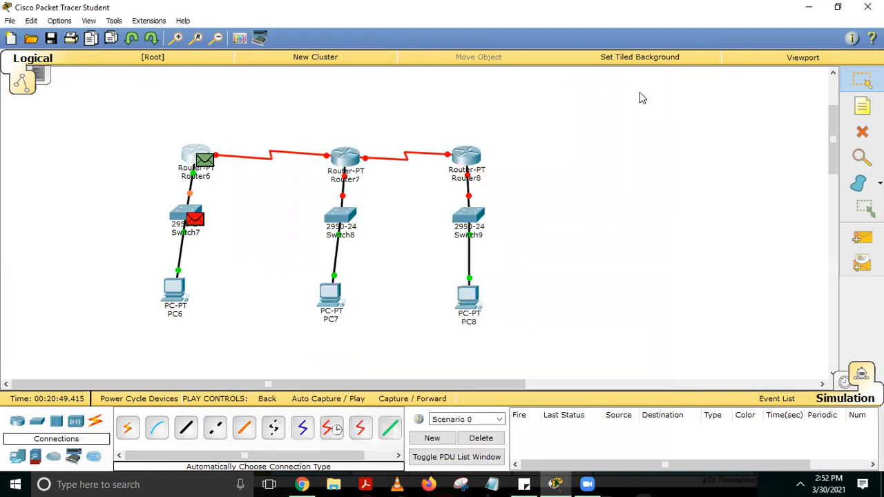
Give PC7 the static IP address 20.20.20.2 with subnet mask 255.0.0.0
click(335, 300)
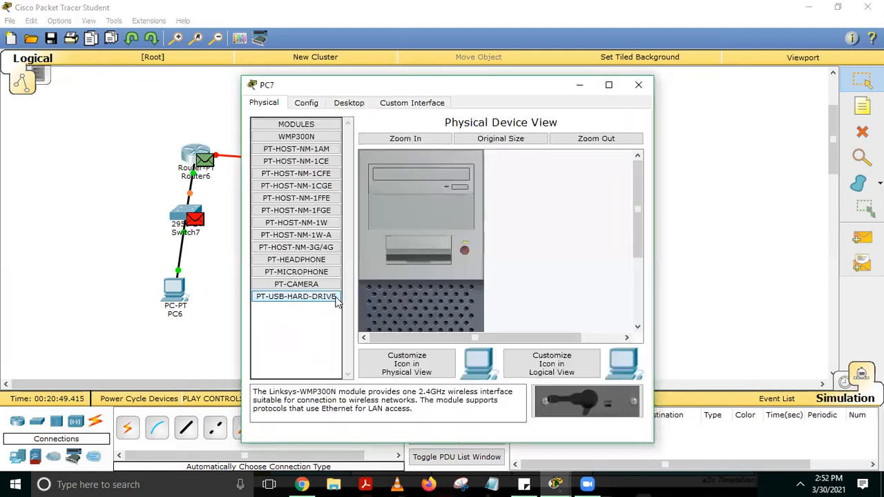
click(342, 104)
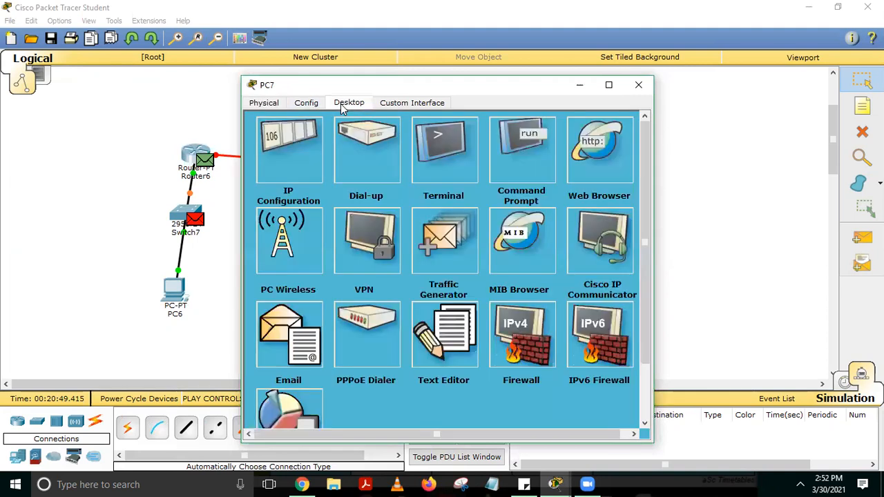
click(308, 159)
click(409, 179)
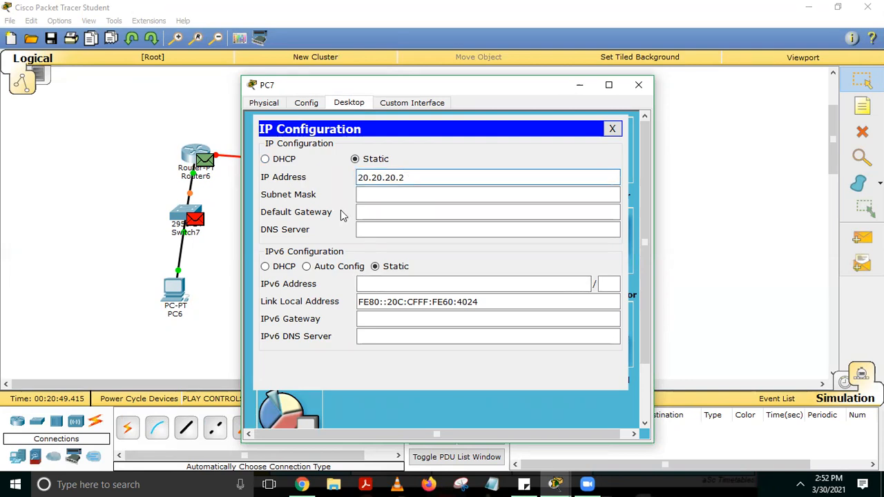
click(427, 195)
Set PC7's default gateway to 20.20.20.1 and close its configuration
key(Tab)
text(2)
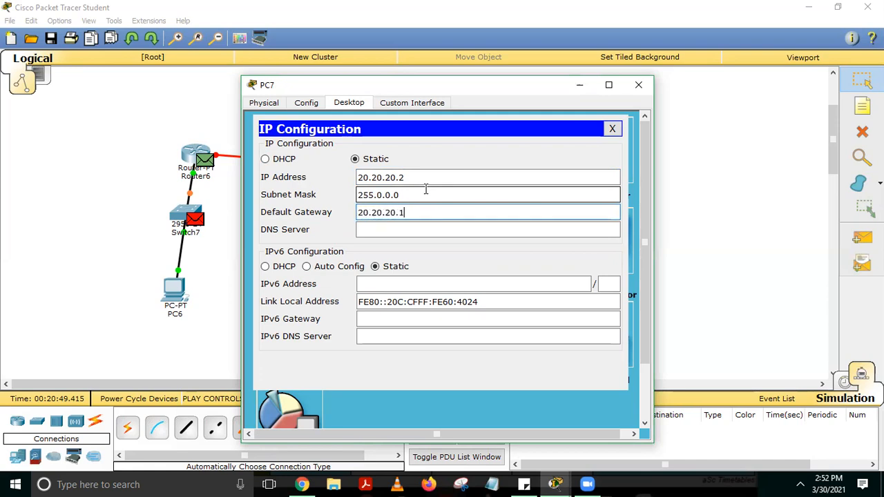
key(shift+Left)
key(shift+Left)
key(shift+Left)
key(shift+Left)
key(shift+Left)
key(shift+Left)
key(shift+Left)
key(shift+Left)
key(shift+Left)
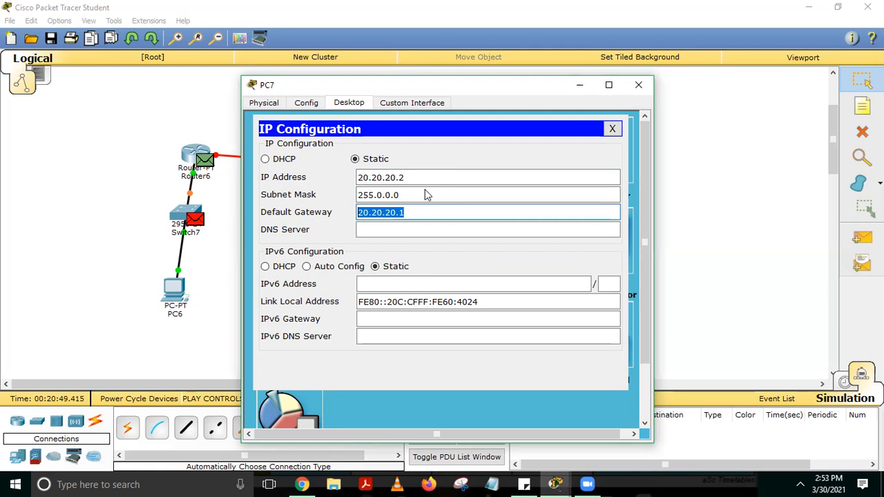
key(alt+Tab)
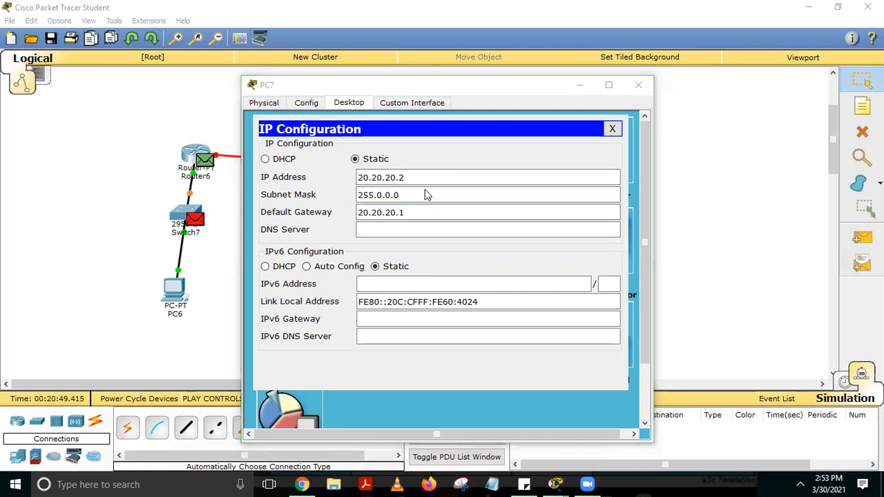
click(543, 275)
drag(472, 209, 411, 210)
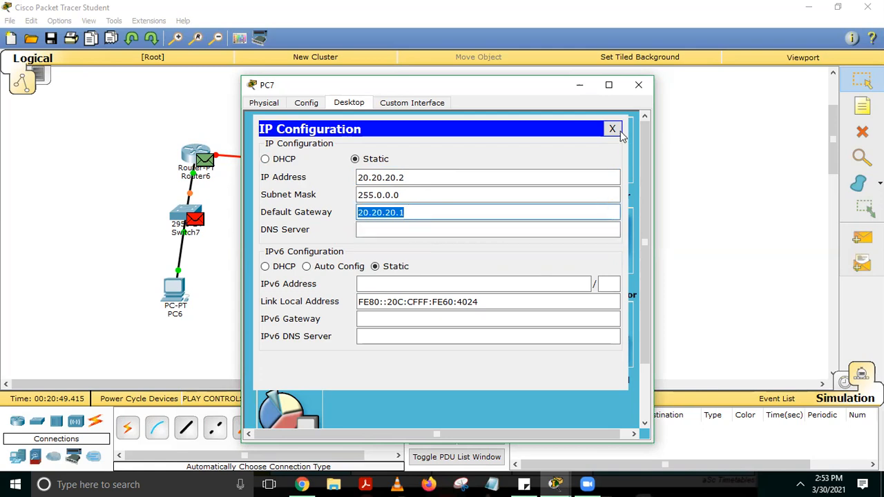
click(615, 130)
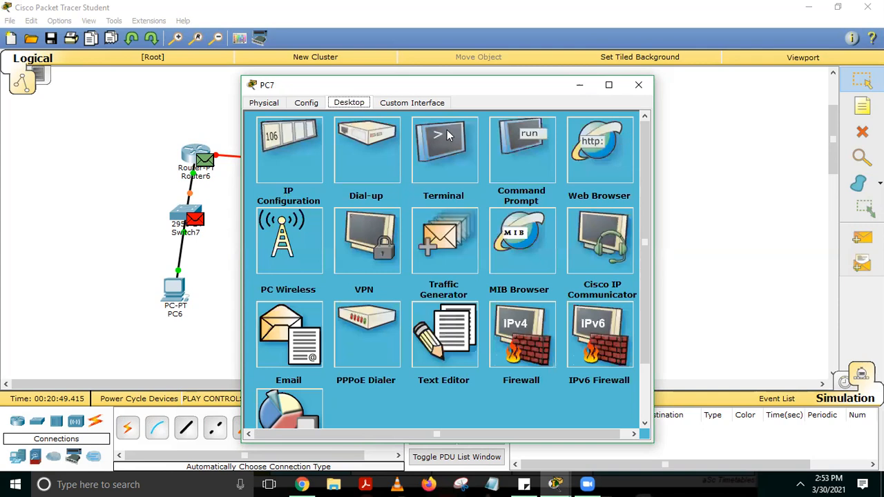
click(639, 84)
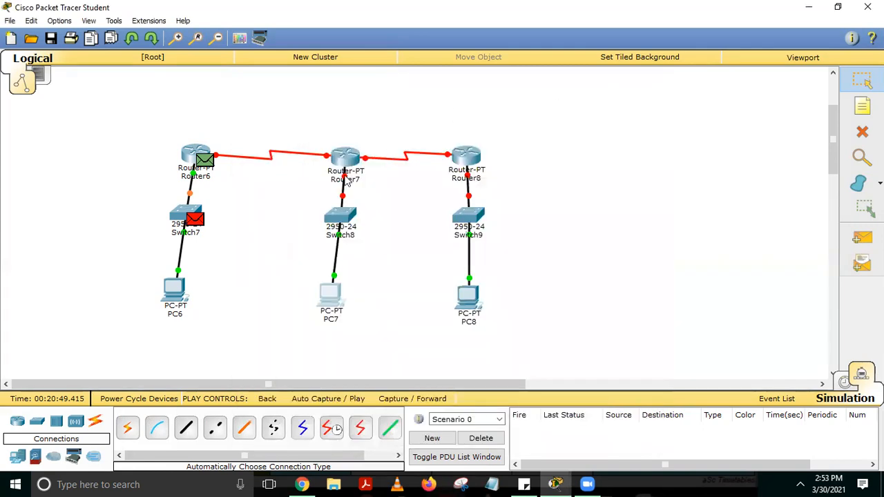
Configure Router7's FastEthernet0/0 with IP address 20.20.20.1 and subnet mask 255.0.0.0, turn the port on, and close the router window
mouse_move(346, 182)
click(346, 161)
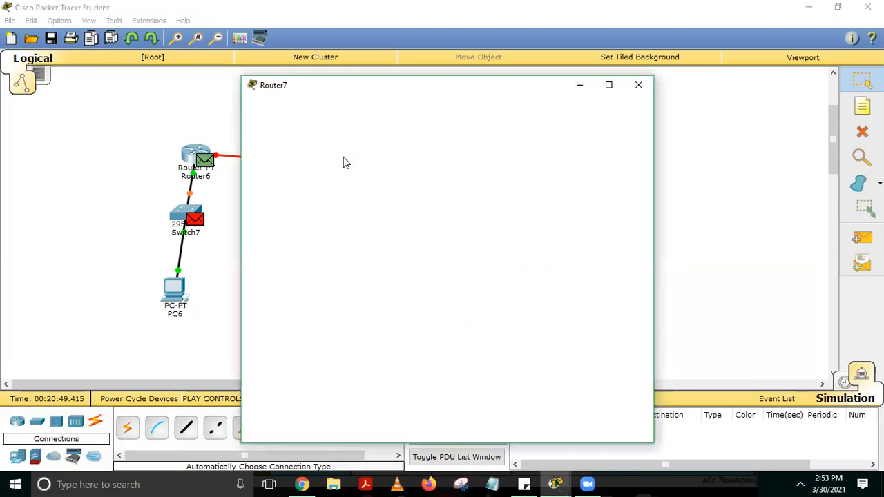
click(306, 103)
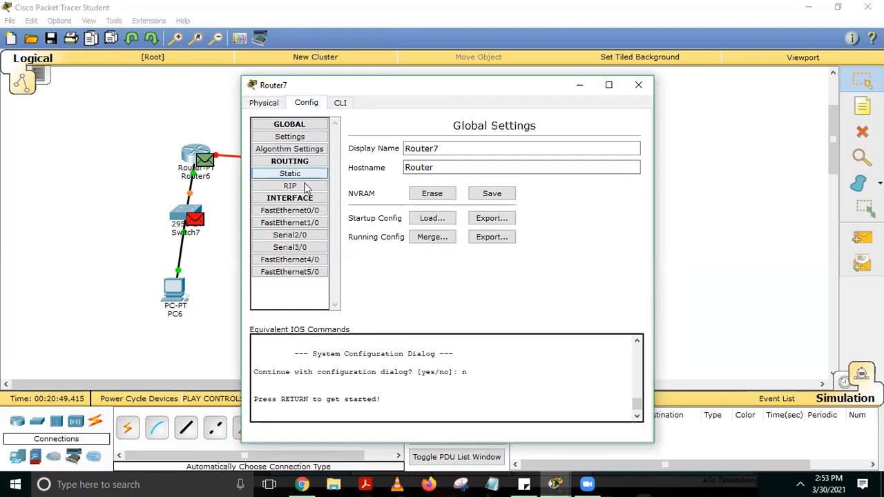
click(299, 210)
click(549, 205)
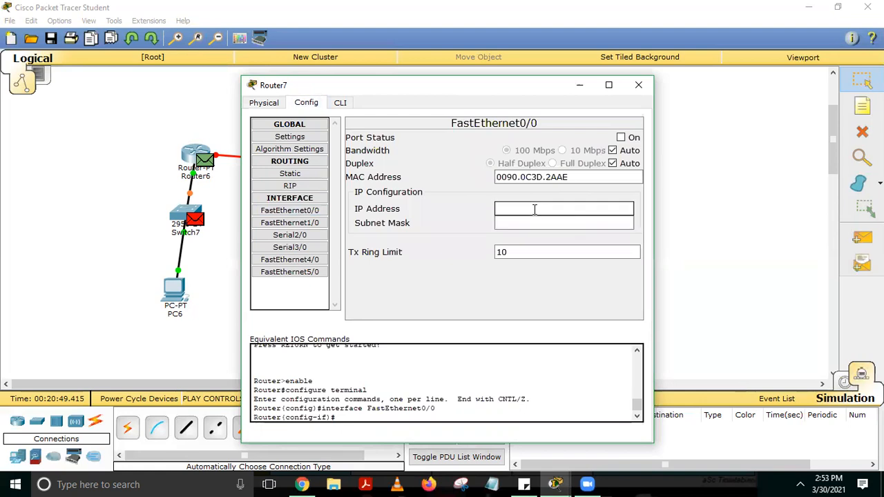
text(20.20.20.1)
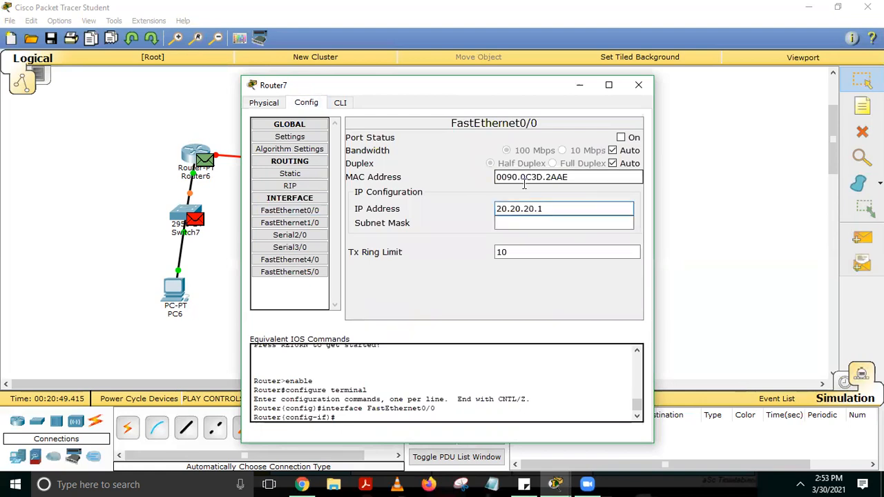
key(Tab)
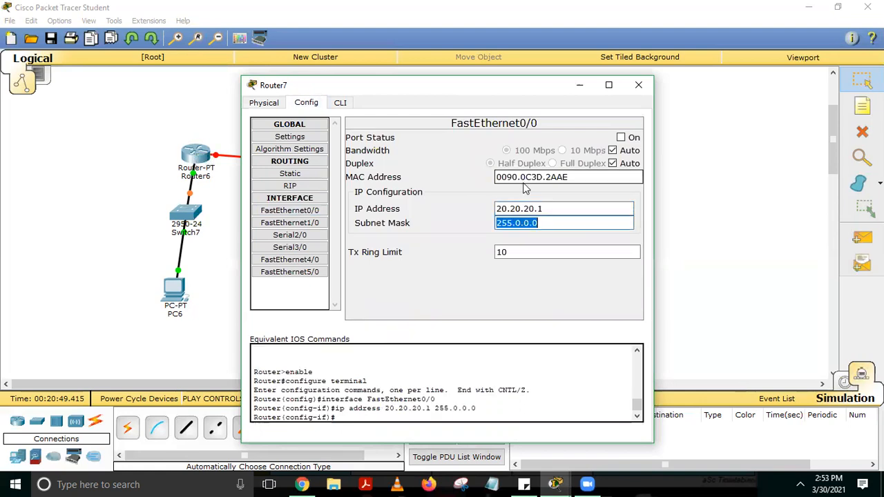
click(621, 137)
click(638, 84)
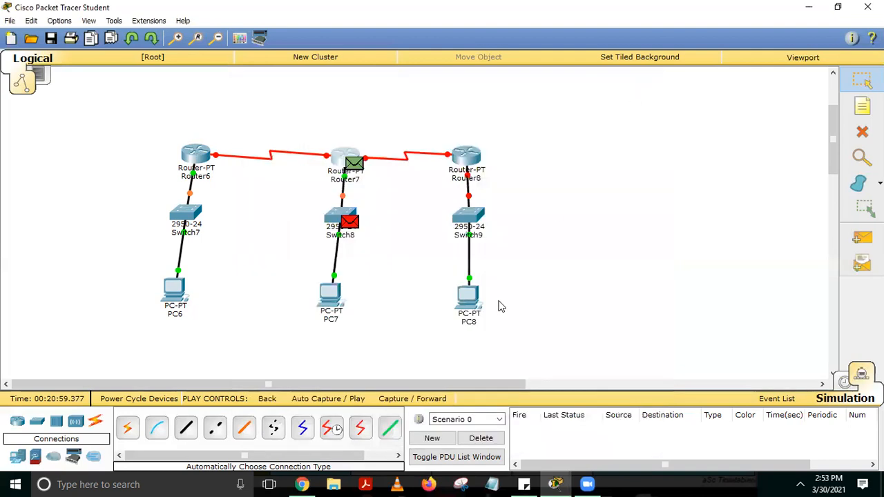
Give PC8 the static IP address 30.30.30.2 with subnet mask 255.0.0.0
click(469, 299)
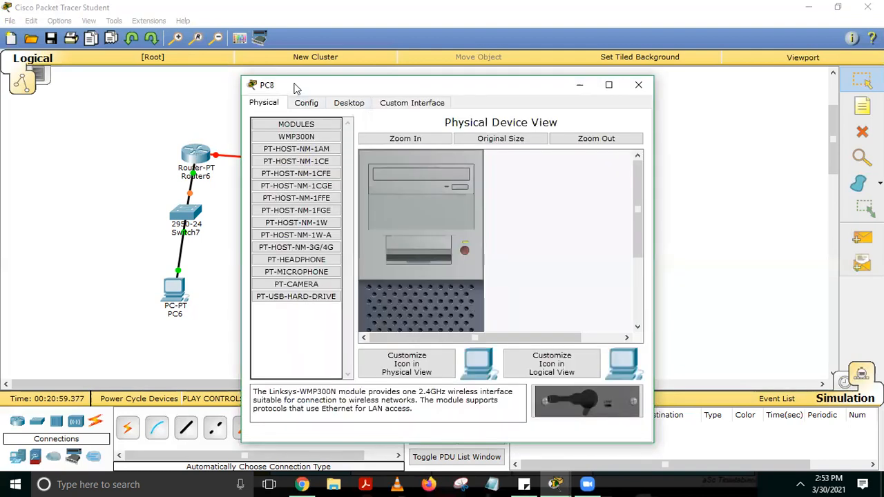
click(358, 104)
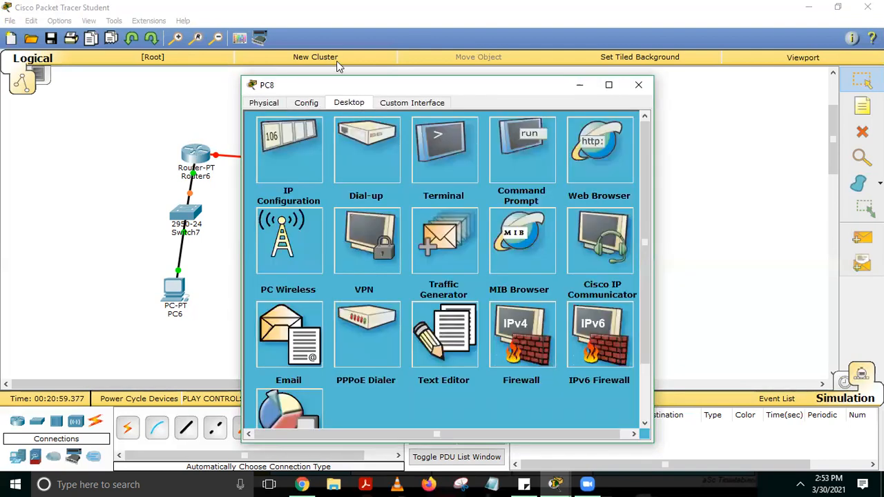
click(282, 142)
text(30.30.30.)
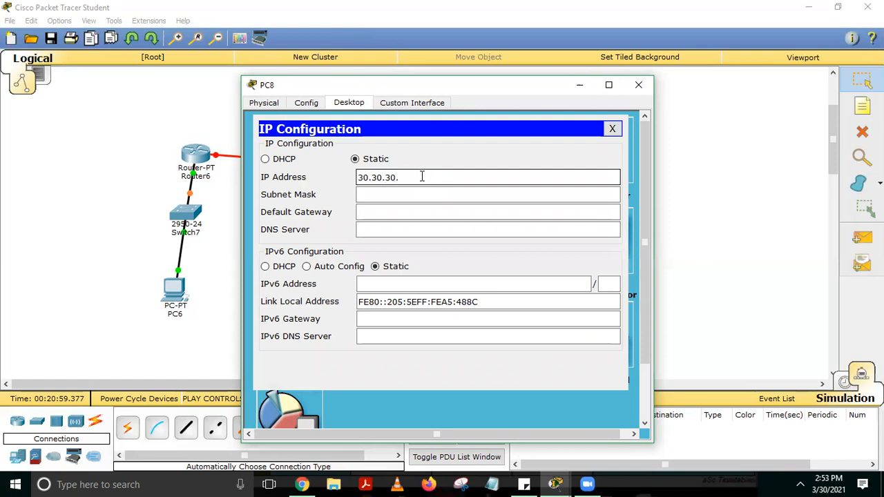
text(2)
key(Tab)
key(Tab)
Set PC8's default gateway to 30.30.30.1 and close its configuration
text(30.30.30)
key(ctrl+a)
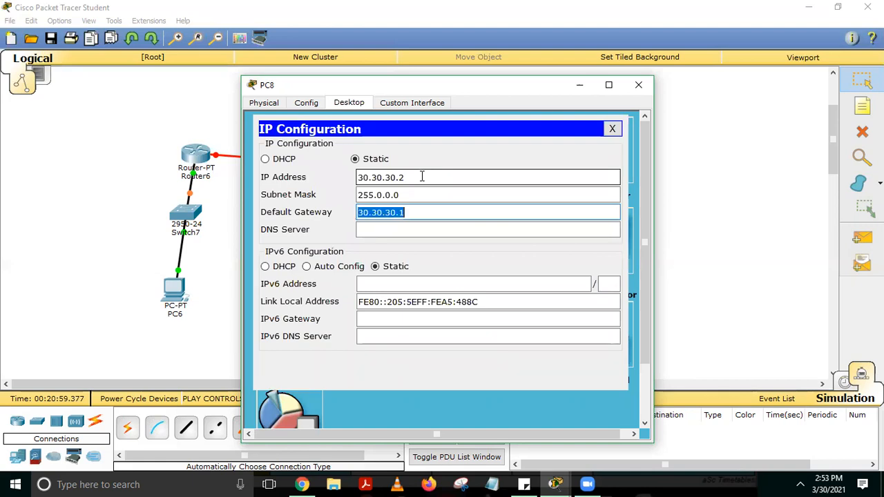
click(612, 128)
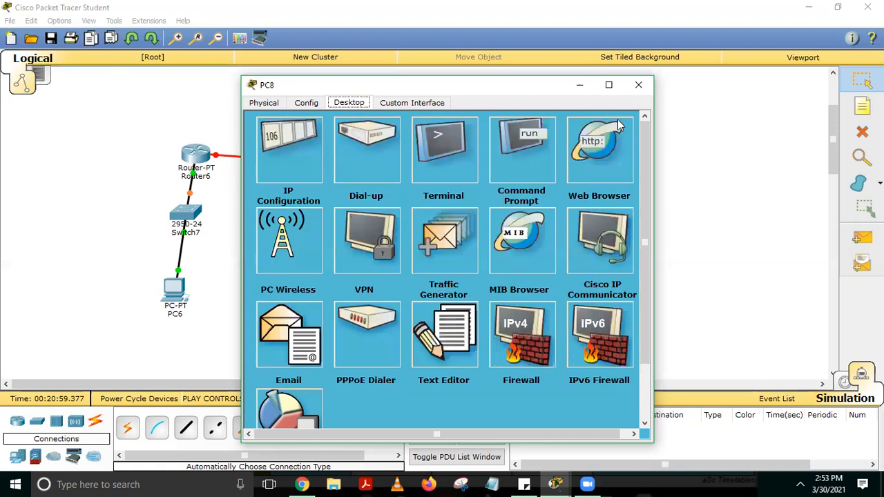
click(639, 84)
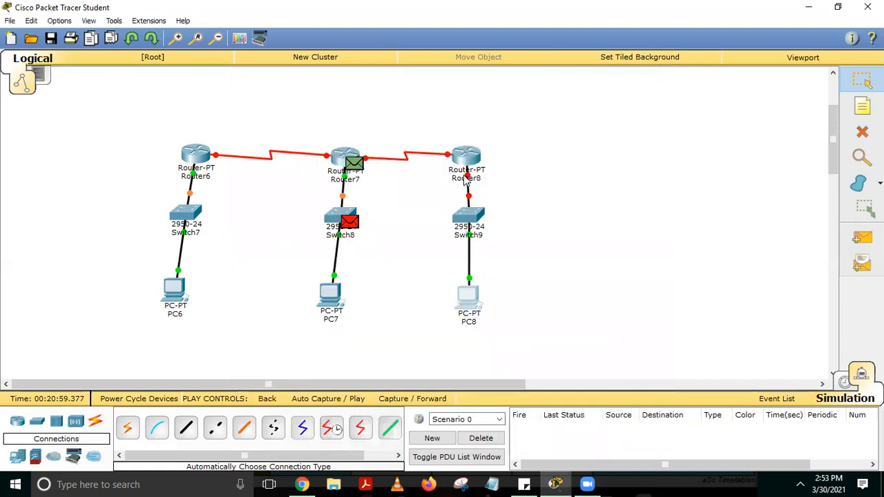
Configure Router8's FastEthernet0/0 with IP address 30.30.30.1 and subnet mask 255.0.0.0, turn the port on, and close the router window
mouse_move(467, 181)
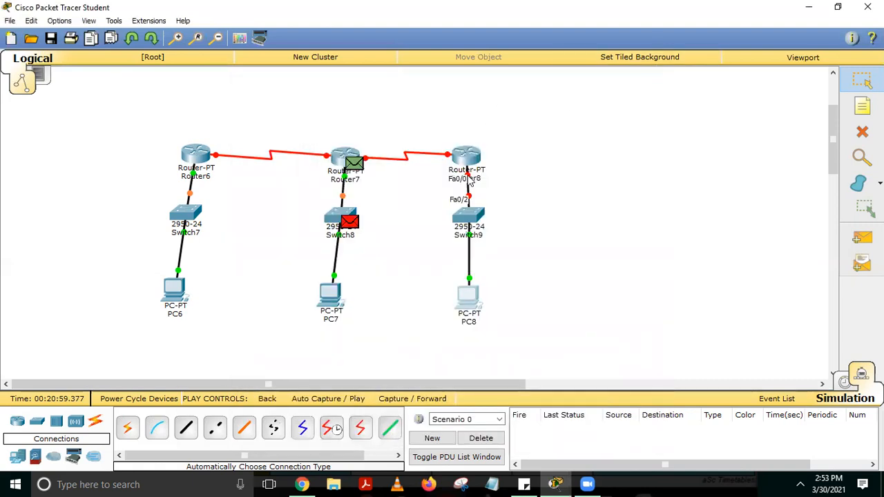
click(472, 161)
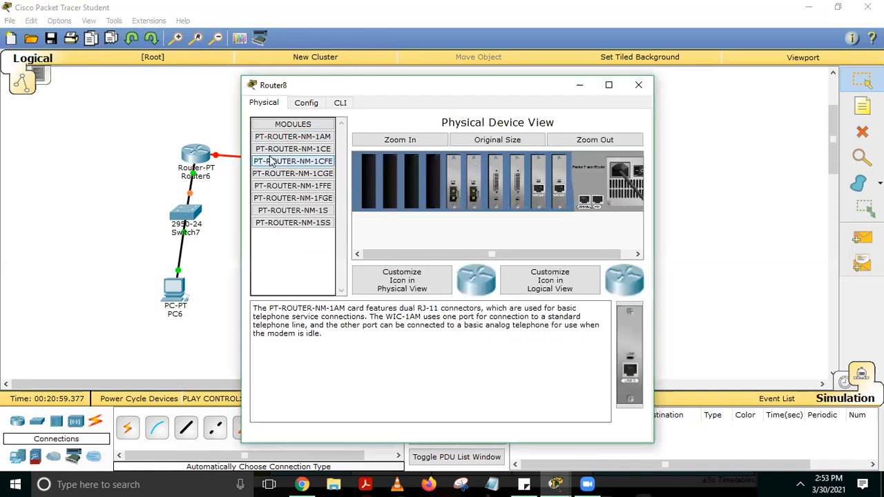
click(314, 103)
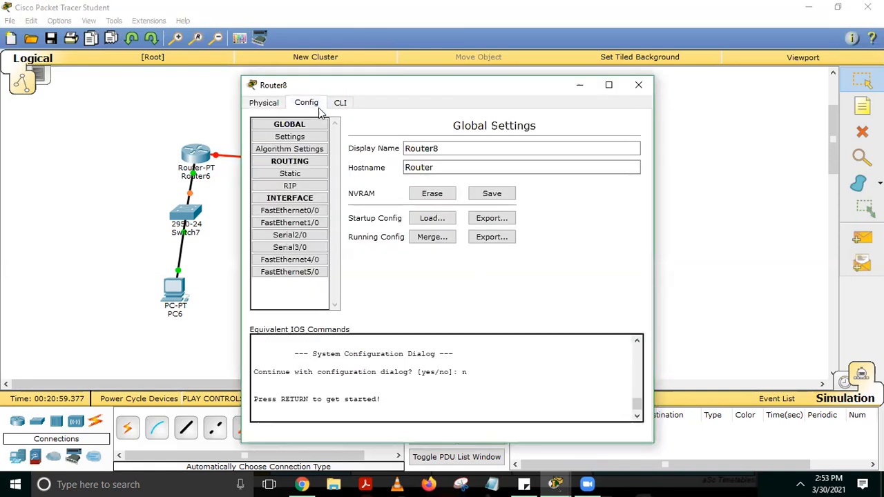
click(289, 210)
text(30.30.30.1)
click(538, 223)
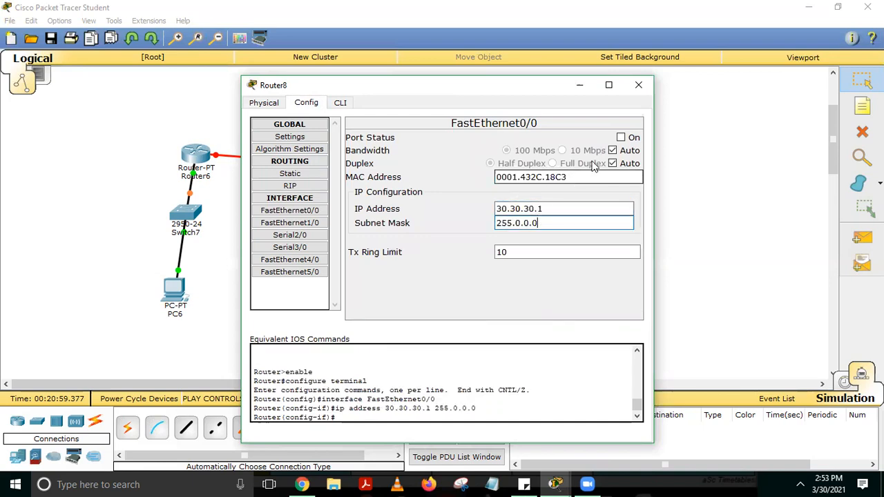
click(621, 138)
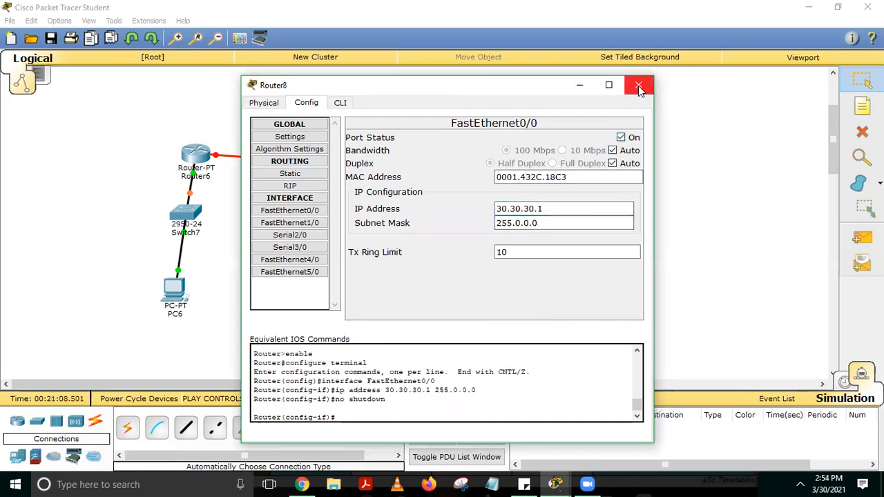
click(638, 86)
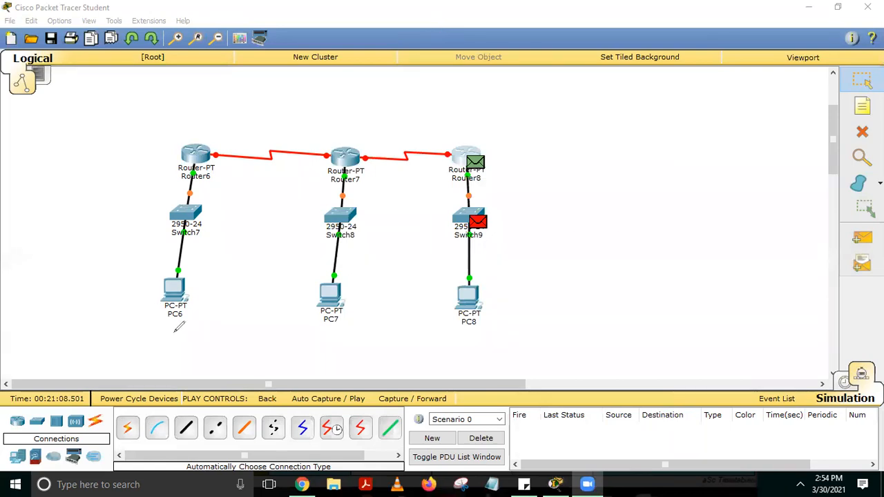
drag(168, 324, 185, 322)
drag(328, 328, 344, 325)
drag(473, 333, 486, 329)
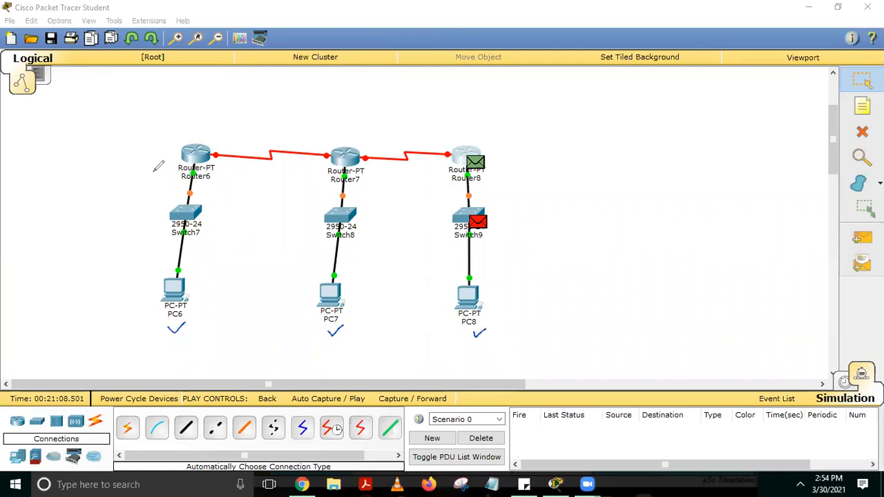
drag(160, 167, 183, 164)
drag(303, 173, 328, 172)
drag(440, 174, 456, 171)
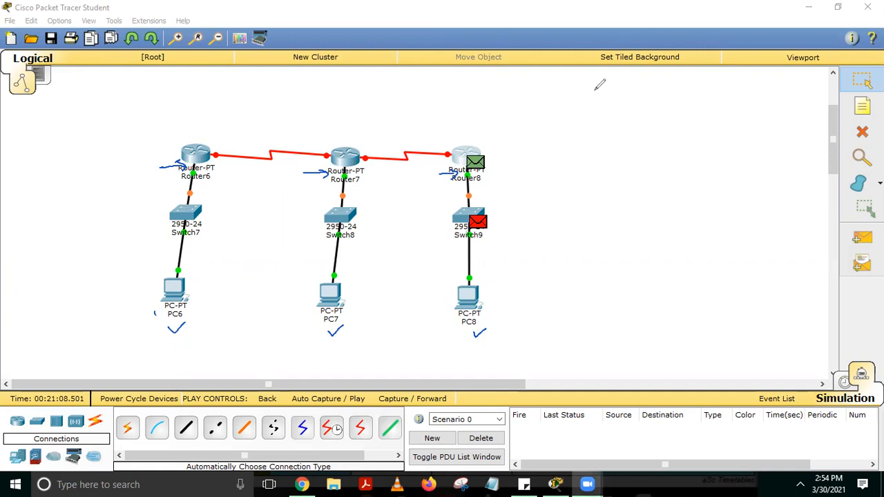
click(323, 54)
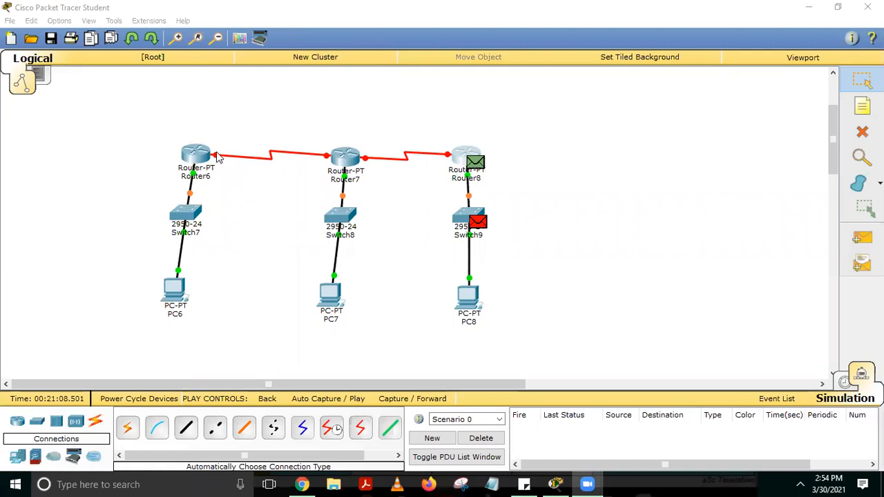
Turn on Router6's Serial2/0 port and give it IP address 40.40.40.1 with subnet mask 255.0.0.0
click(197, 156)
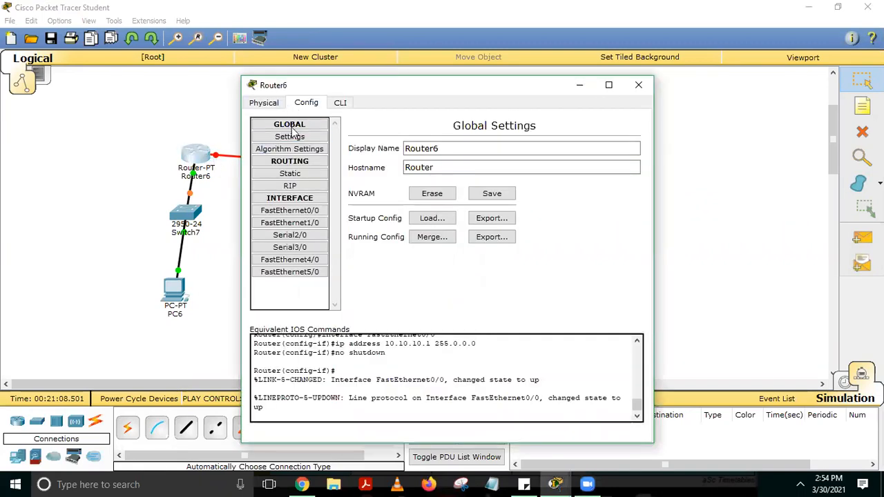
click(309, 236)
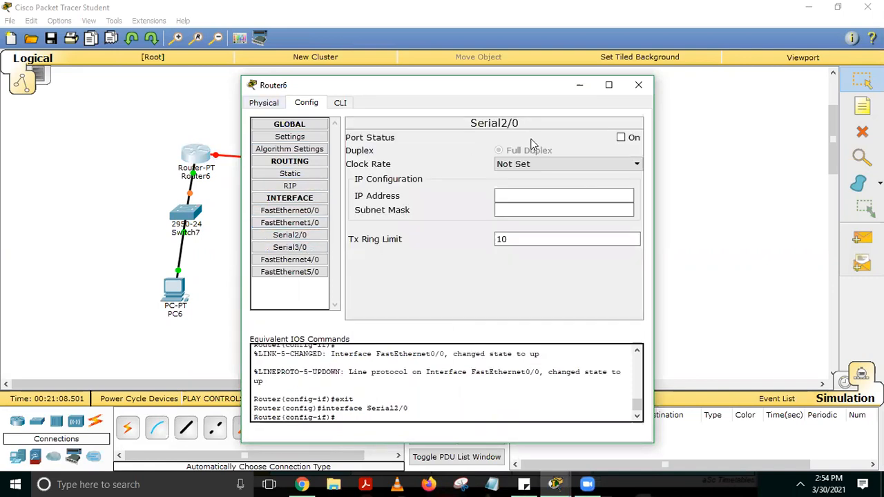
click(621, 138)
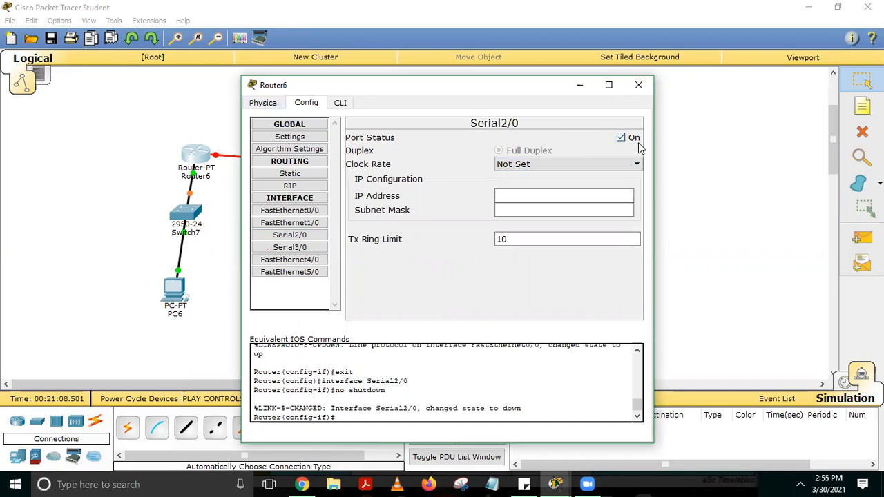
click(553, 194)
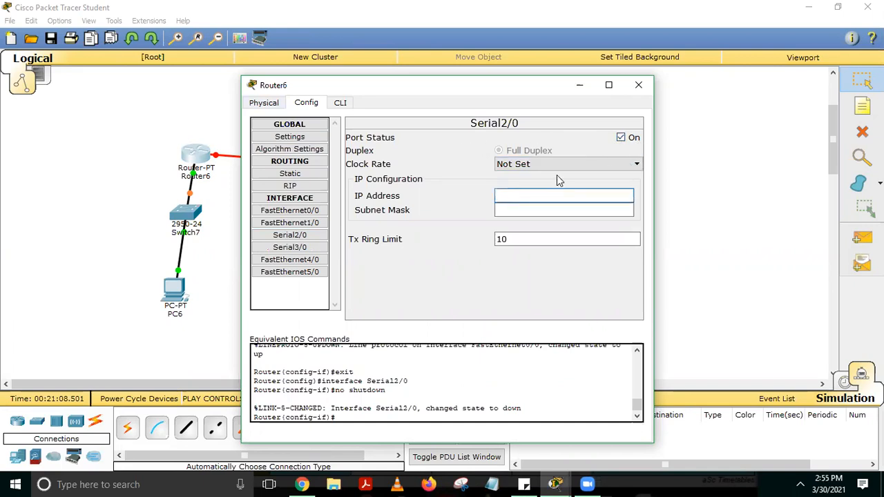
text(40.40.40.1)
key(Tab)
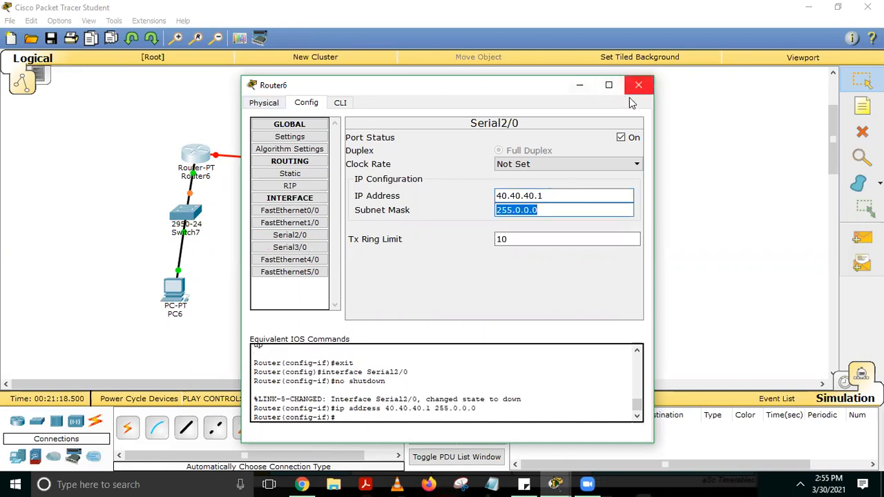
Set the clock rate of Router6's Serial2/0 port to 64000 and close the router window
click(597, 164)
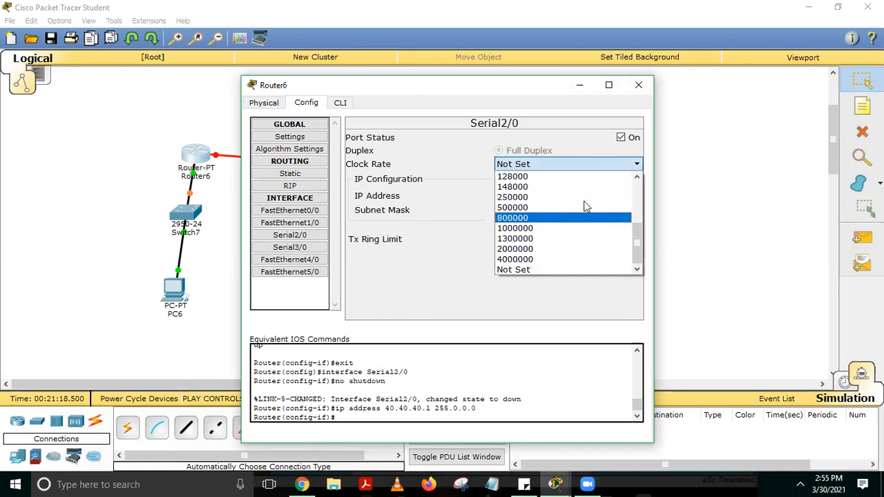
click(637, 177)
click(638, 177)
click(638, 177)
click(638, 177)
click(534, 188)
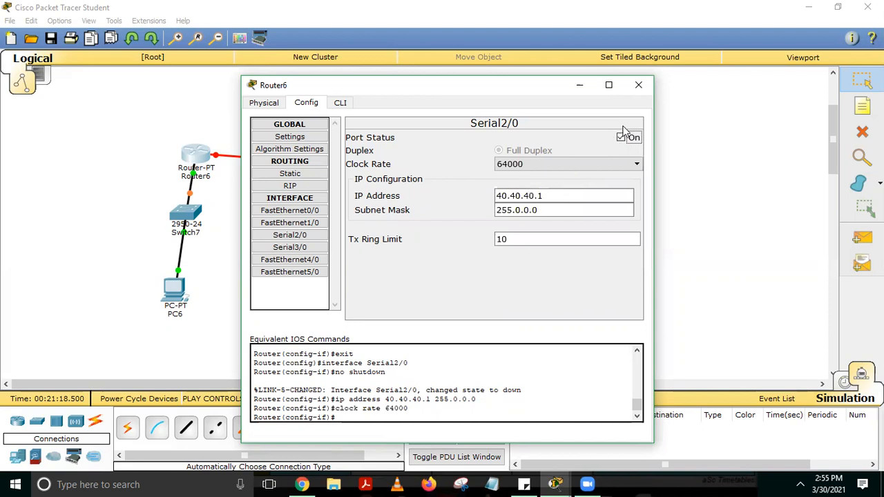
click(637, 86)
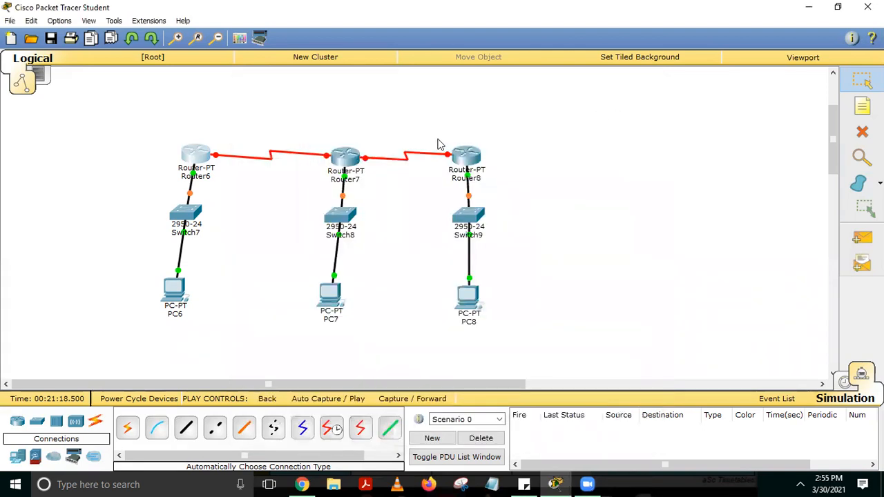
Turn on Router7's Serial2/0 port and give it IP address 40.40.40.2 with subnet mask 255.0.0.0
click(336, 160)
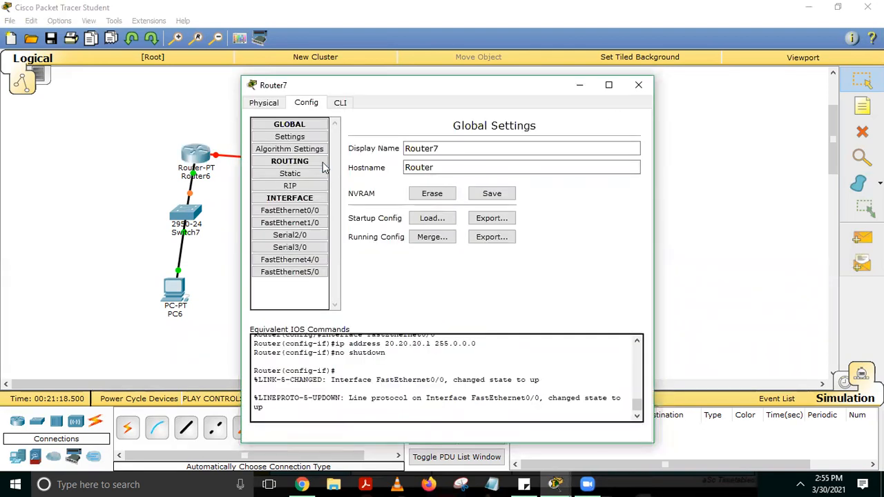
click(302, 236)
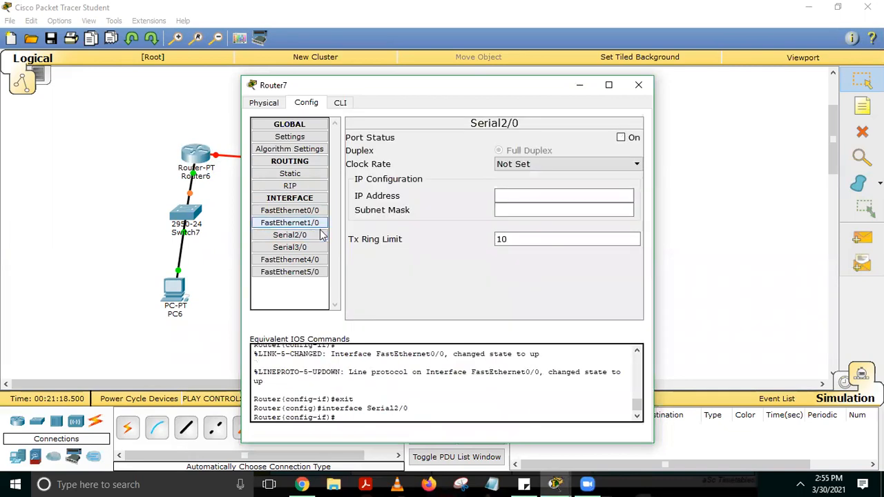
click(621, 137)
click(515, 195)
text(40.40.40.2)
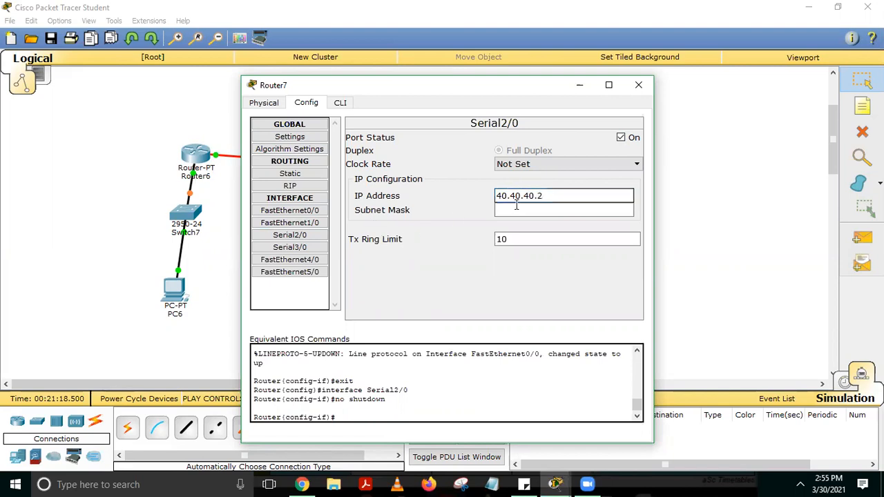
click(512, 210)
Set the clock rate of Router7's Serial2/0 port to 64000 and close the router window
click(579, 165)
click(637, 176)
click(636, 176)
click(637, 176)
click(637, 176)
click(636, 177)
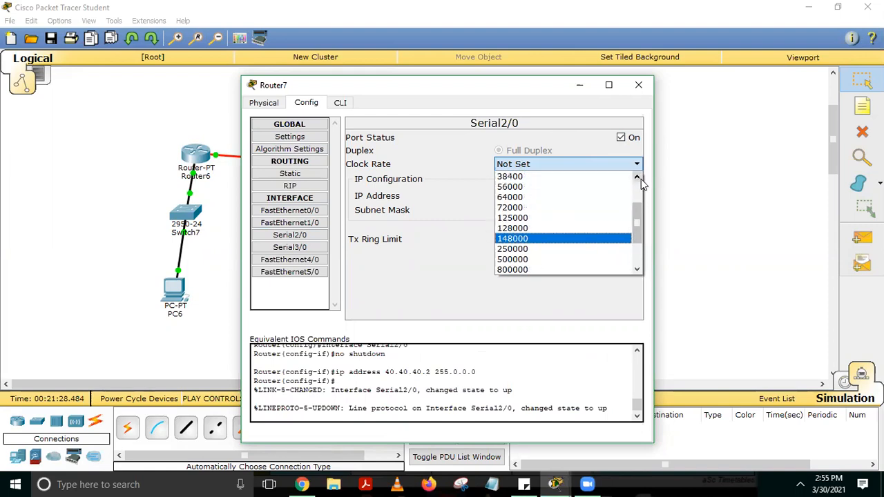
click(525, 199)
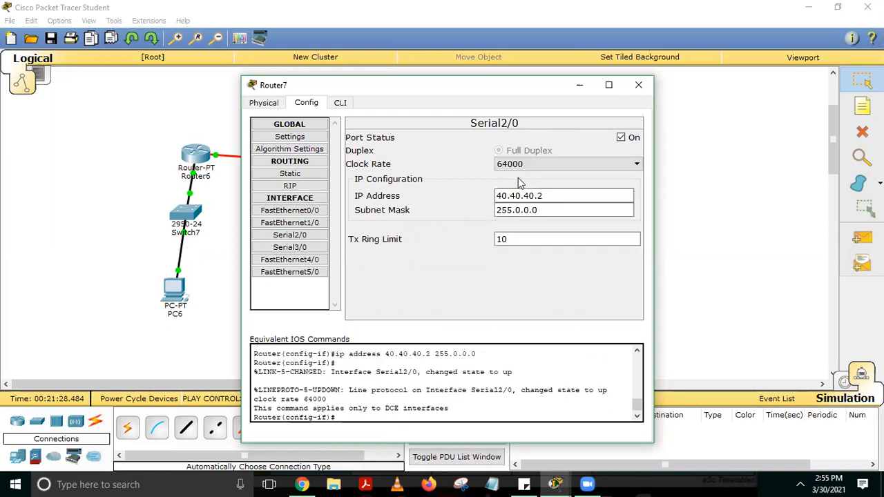
click(640, 87)
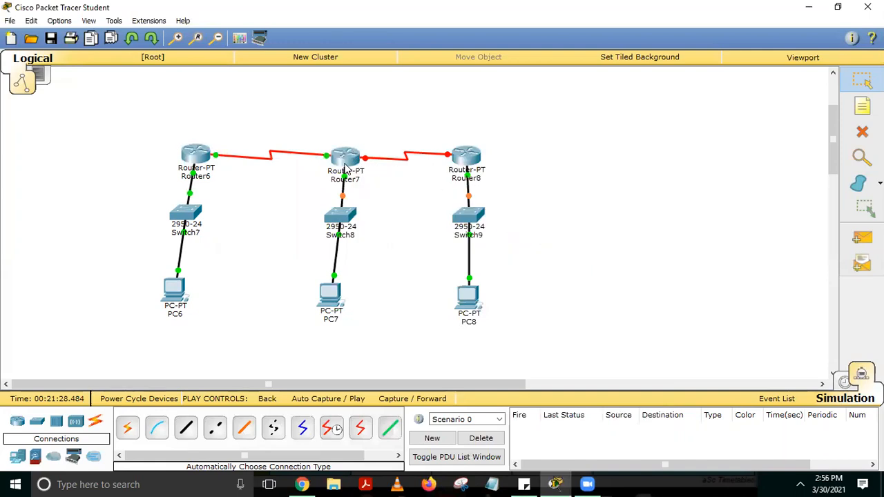
Turn on Router7's Serial3/0 port and give it IP address 50.50.50.1 with subnet mask 255.0.0.0
click(348, 158)
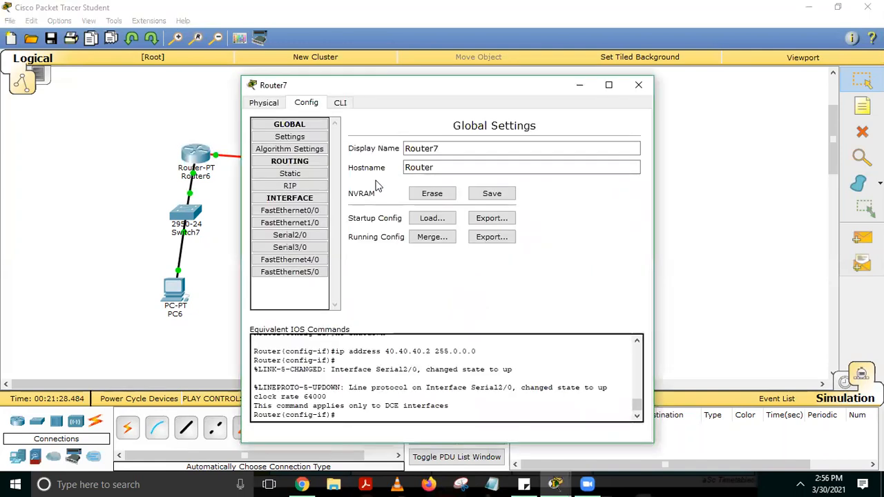
click(306, 248)
click(621, 138)
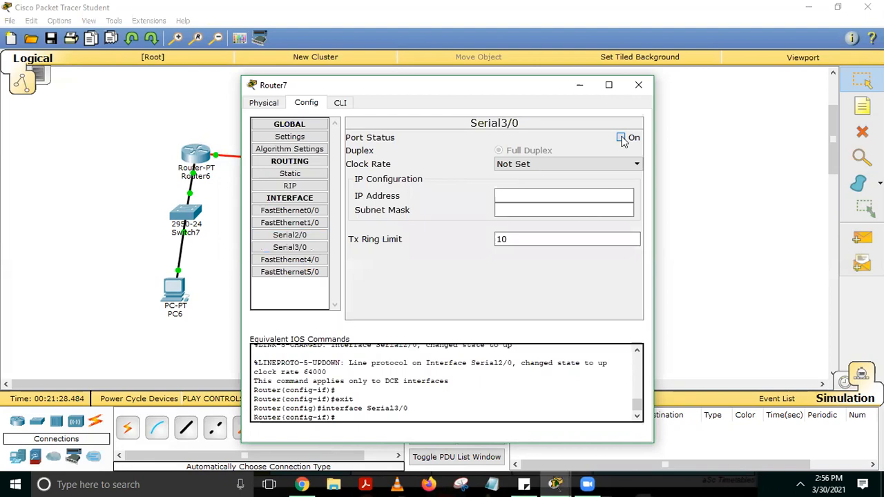
click(554, 195)
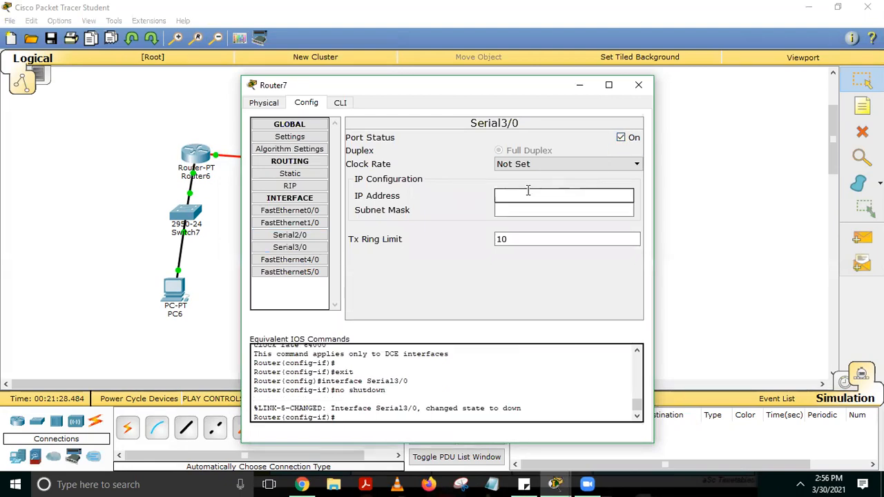
text(50.50.50.1)
key(Tab)
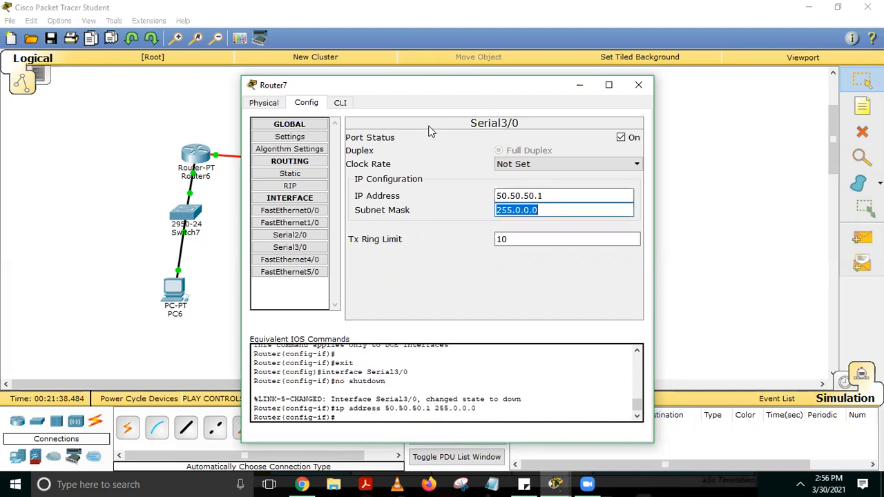
Set the clock rate of Router7's Serial3/0 port to 64000 and close the router window
click(558, 165)
click(637, 177)
click(637, 176)
click(636, 176)
click(529, 199)
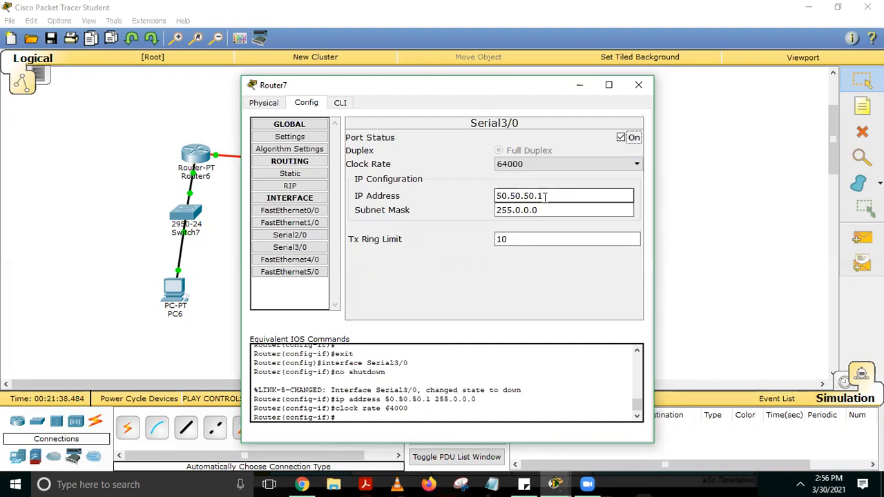
click(639, 85)
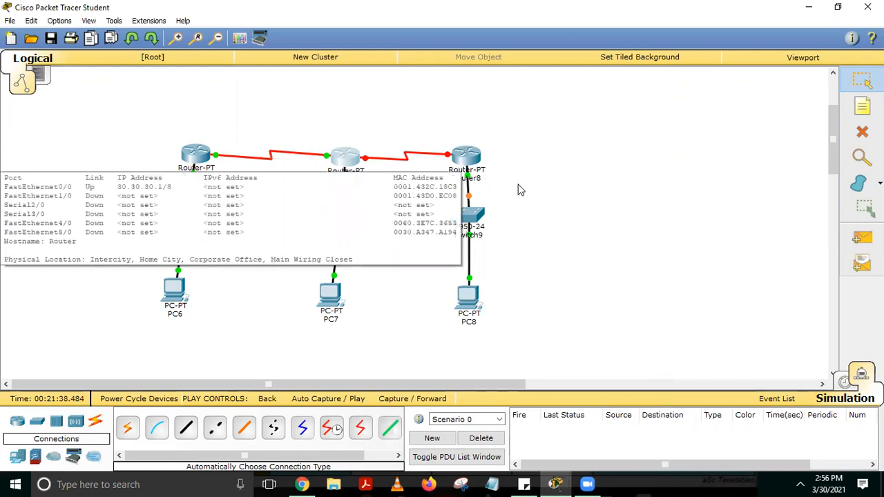
Turn on Router8's Serial2/0 port and give it IP address 50.50.50.2 with subnet mask 255.0.0.0
click(456, 156)
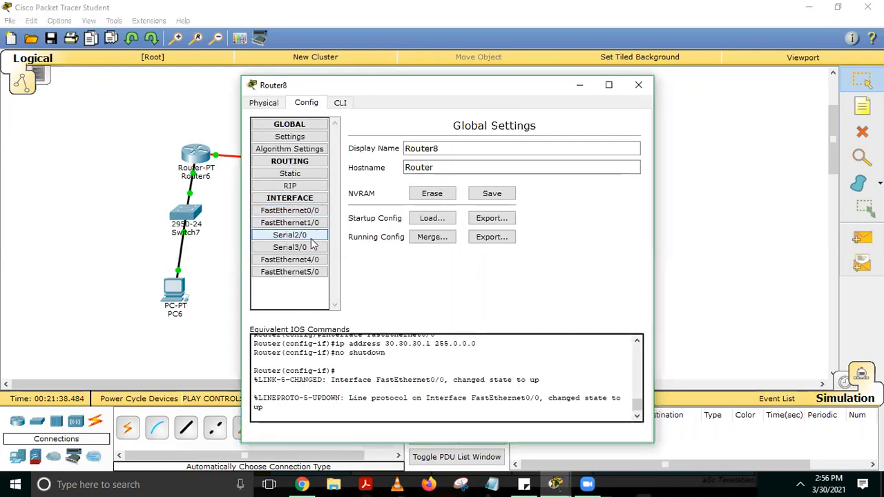
click(290, 235)
click(621, 137)
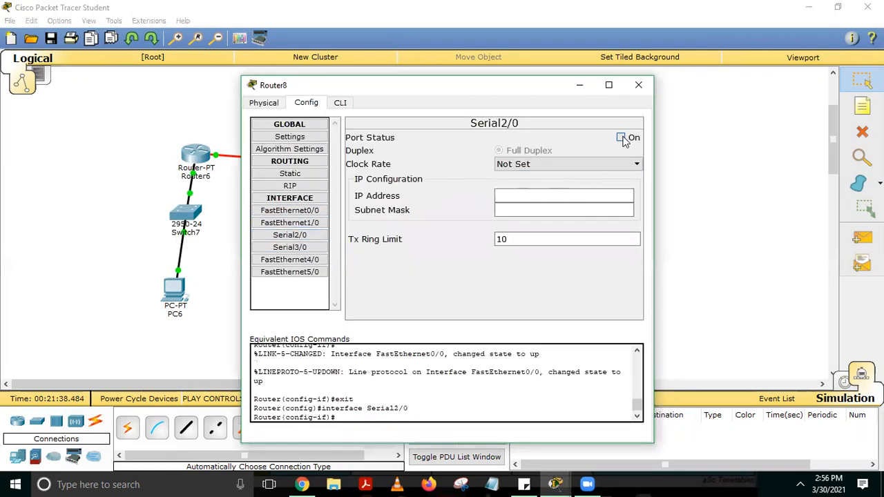
click(526, 187)
text(50.50.50.2)
click(520, 210)
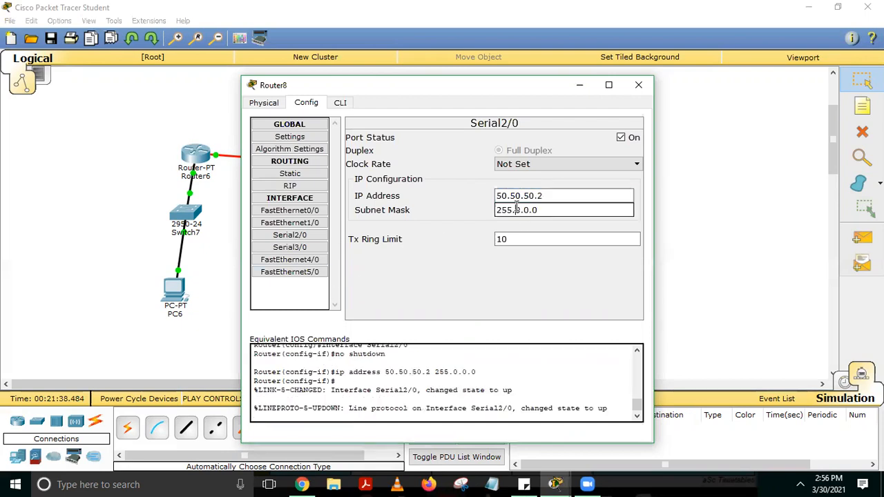
Set the clock rate of Router8's Serial2/0 port to 64000 and close the router window
click(553, 165)
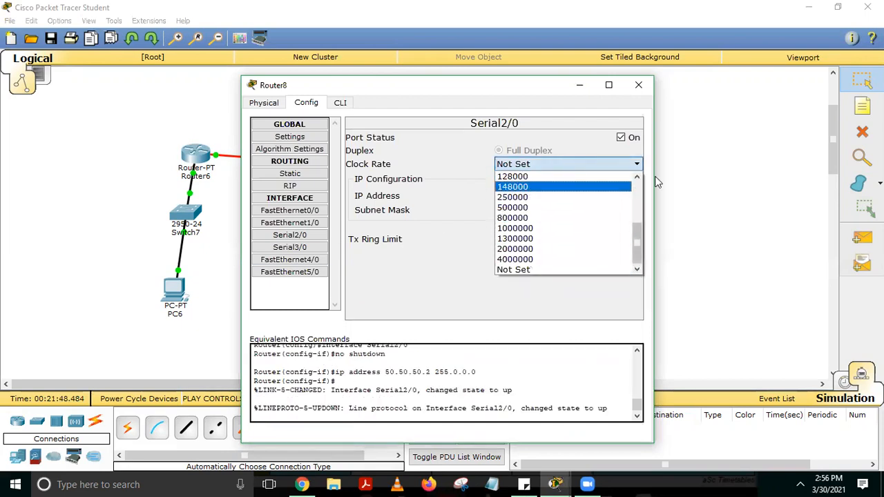
scroll(640, 177, up, 4)
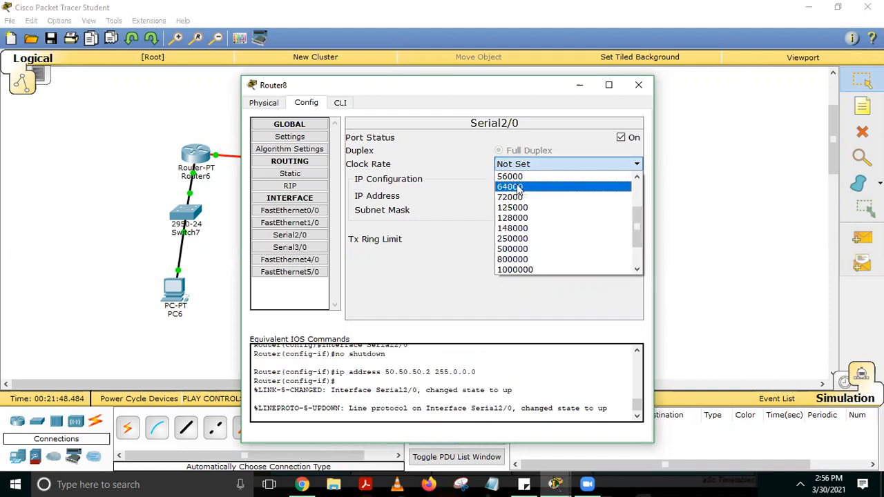
click(519, 187)
click(639, 86)
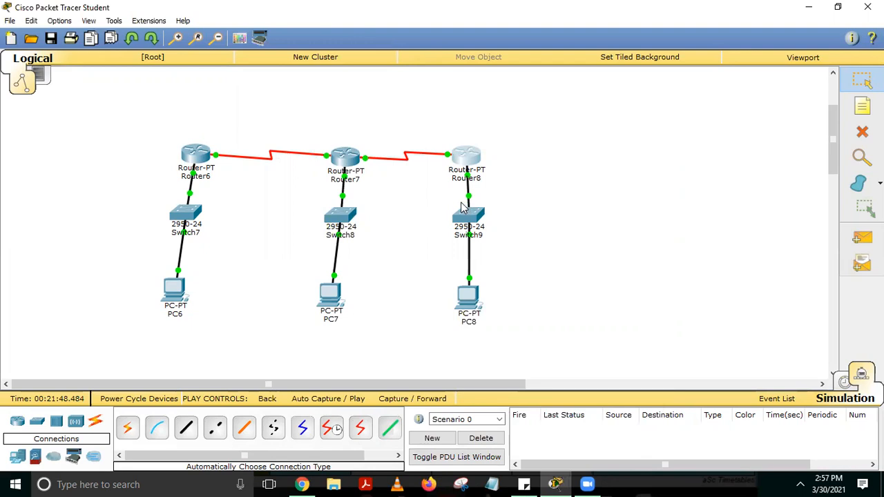
Open Router6's static routing settings, with its window moved aside so the network diagram is uncovered
click(196, 155)
drag(399, 88, 613, 63)
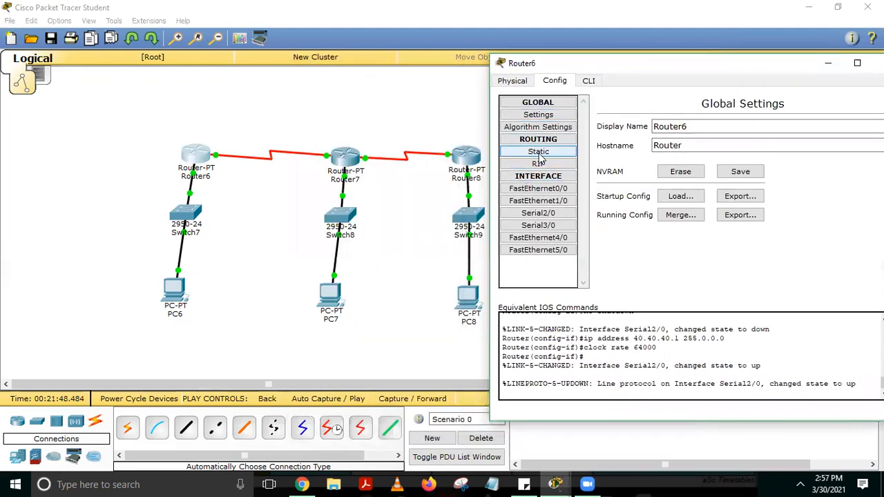
click(544, 152)
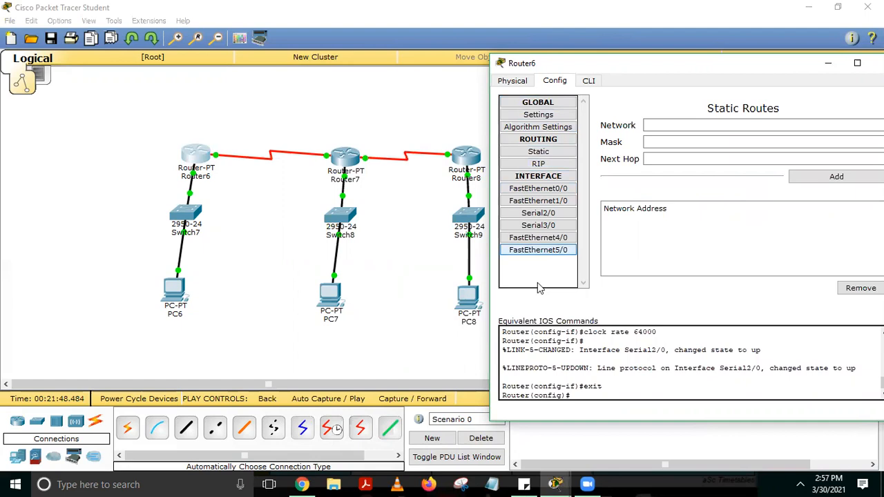
click(545, 151)
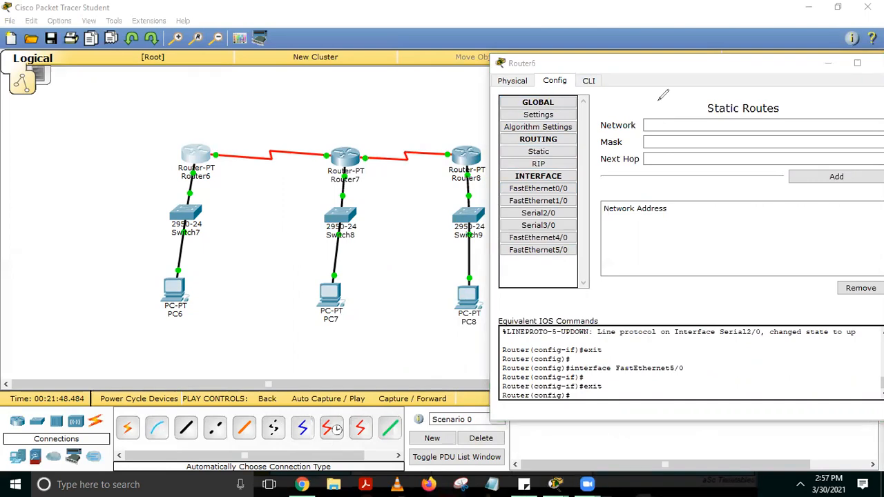
mouse_move(595, 127)
mouse_down()
mouse_move(609, 119)
mouse_move(619, 131)
mouse_move(606, 116)
mouse_move(648, 105)
mouse_up()
mouse_move(606, 146)
mouse_down()
mouse_move(629, 139)
mouse_move(622, 159)
mouse_move(631, 161)
mouse_up()
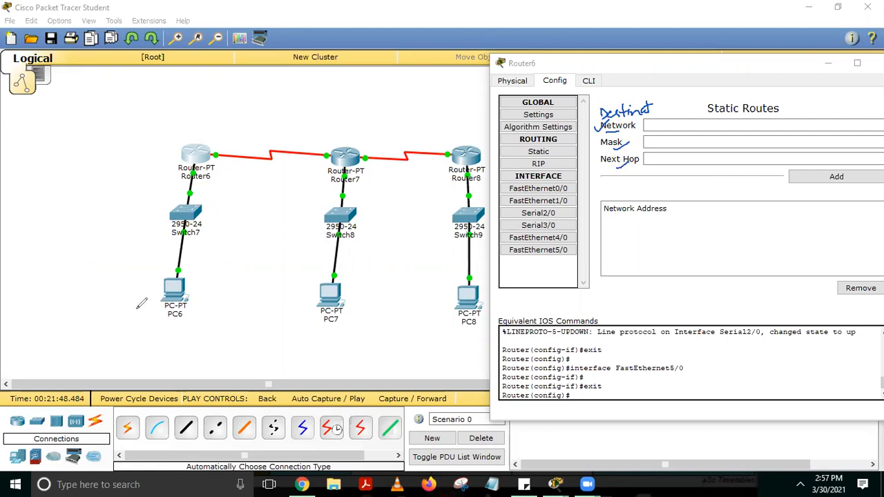
mouse_move(138, 337)
mouse_down()
mouse_move(158, 349)
mouse_move(214, 330)
mouse_move(233, 339)
mouse_up()
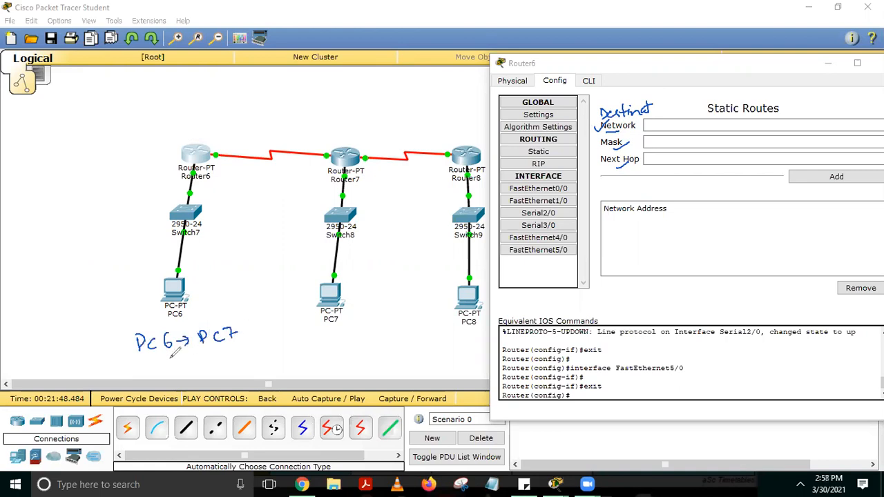
drag(167, 353, 231, 346)
mouse_move(72, 314)
mouse_down()
mouse_move(71, 329)
mouse_move(85, 317)
mouse_move(121, 316)
mouse_up()
drag(130, 313, 138, 304)
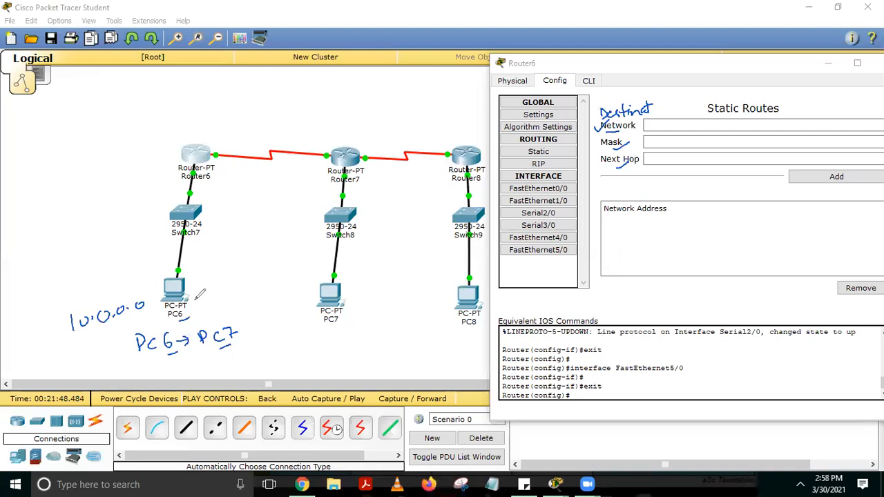
mouse_move(305, 337)
mouse_down()
mouse_move(312, 345)
mouse_move(335, 339)
mouse_move(376, 314)
mouse_move(369, 317)
mouse_up()
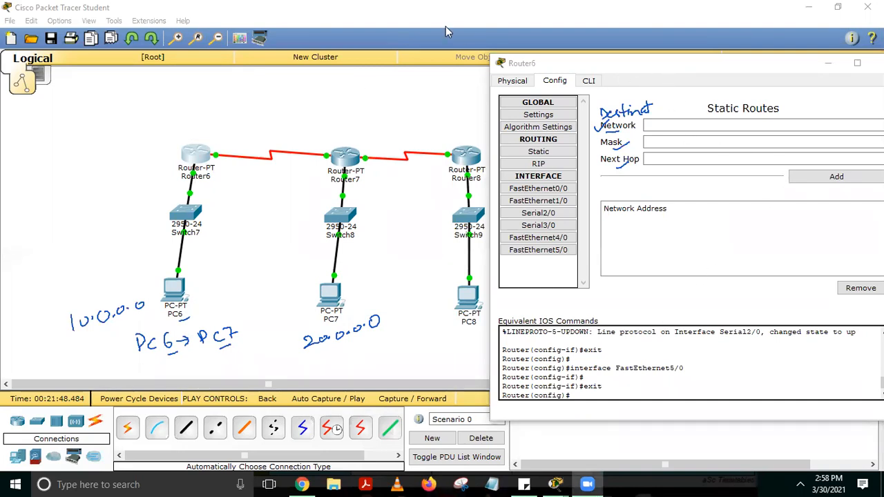
Enter destination network 20.0.0.0 with mask 255.0.0.0 for a new static route on Router6
click(661, 123)
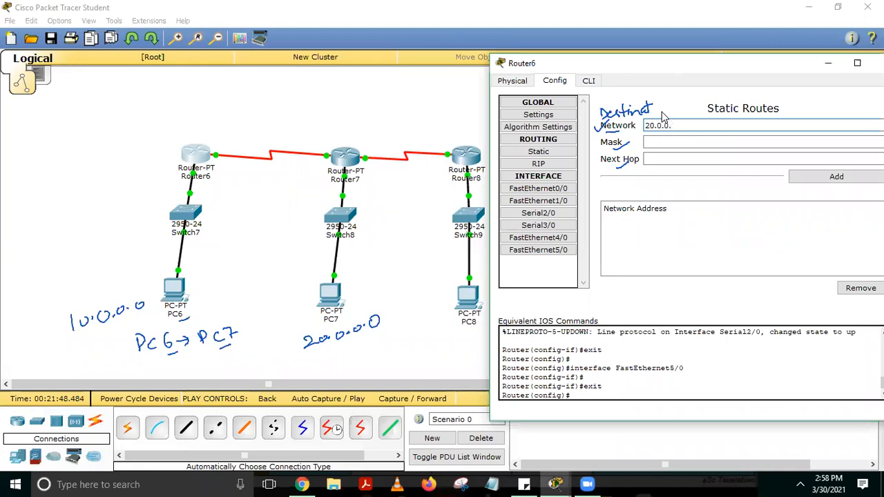
key(Tab)
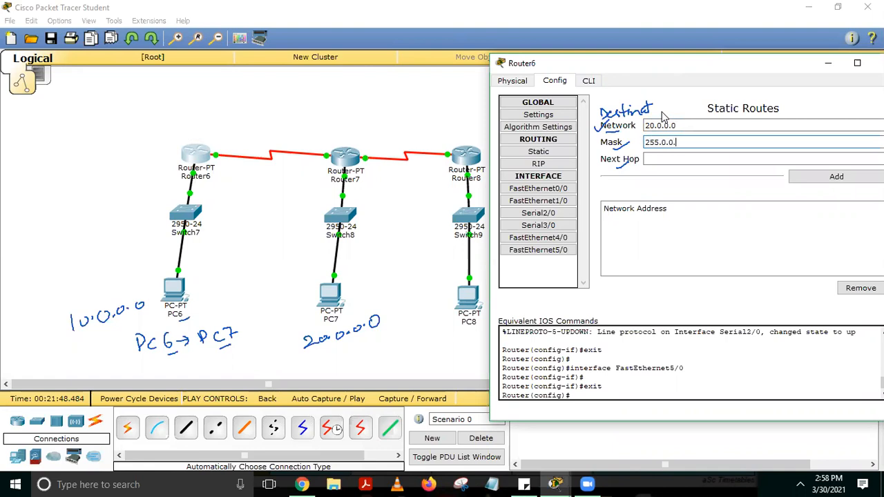
key(Tab)
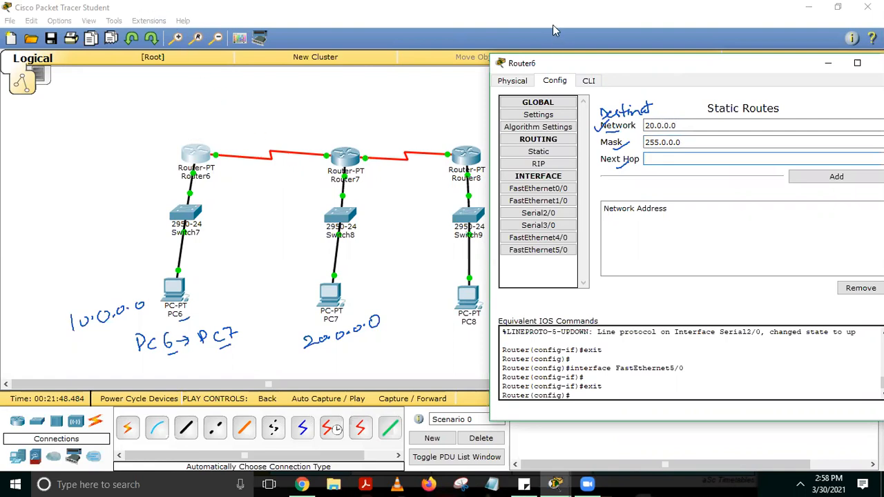
click(715, 14)
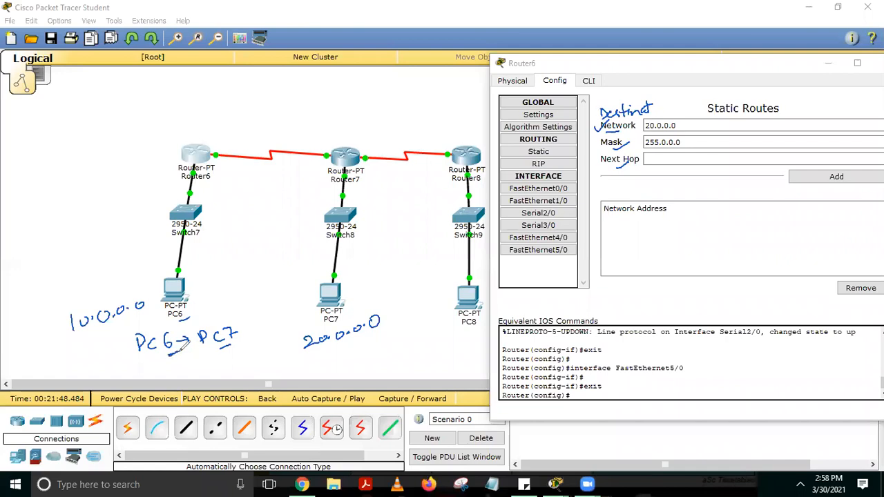
mouse_move(163, 290)
mouse_down()
mouse_move(115, 228)
mouse_move(134, 193)
mouse_move(186, 151)
mouse_up()
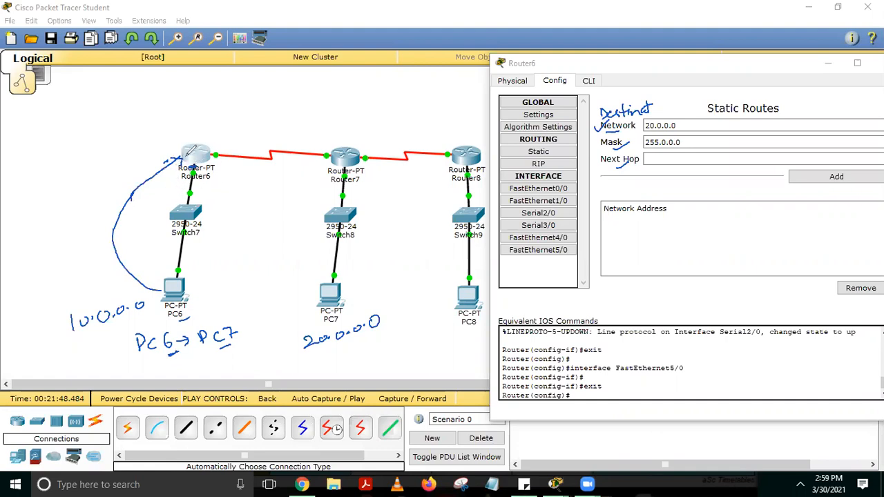
mouse_move(208, 143)
mouse_down()
mouse_move(243, 125)
mouse_move(316, 131)
mouse_move(338, 145)
mouse_up()
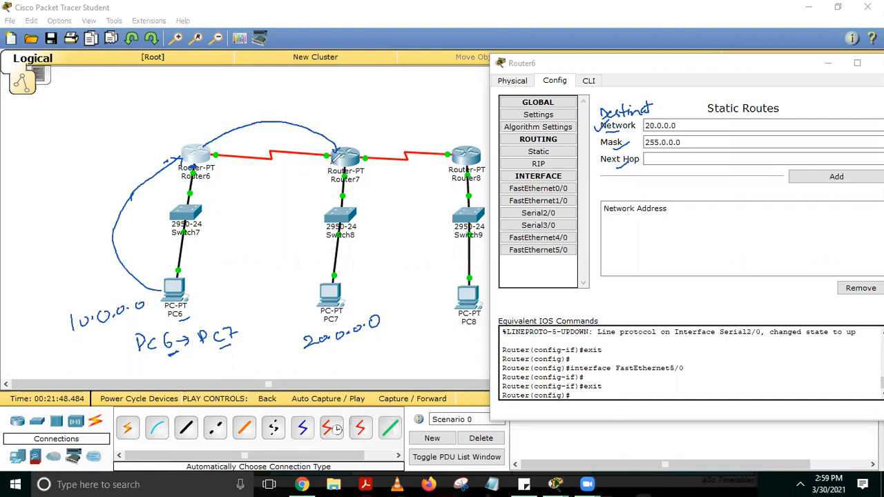
mouse_move(319, 170)
mouse_down()
mouse_move(314, 176)
mouse_move(322, 146)
mouse_move(332, 164)
mouse_move(326, 146)
mouse_up()
mouse_move(247, 181)
mouse_down()
mouse_move(251, 193)
mouse_move(266, 195)
mouse_move(275, 185)
mouse_move(315, 186)
mouse_move(320, 174)
mouse_up()
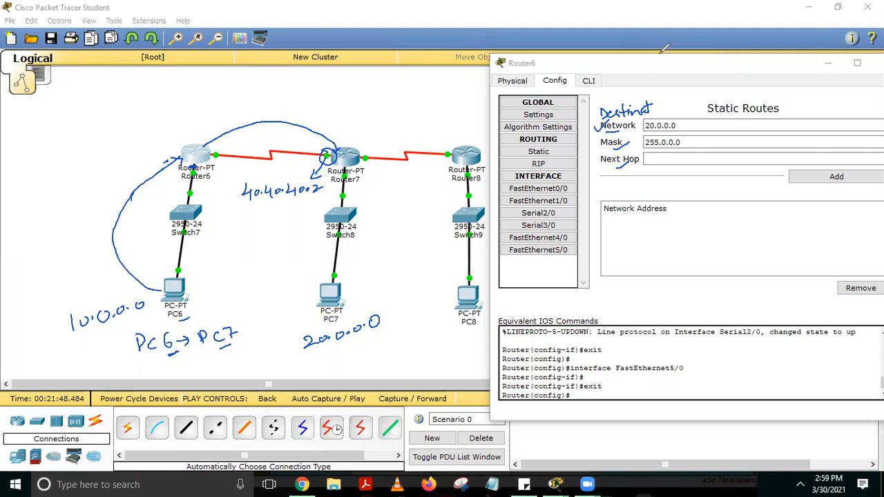
Set the next hop to 40.40.40.2, add the static route to Router6, and close its window
click(665, 159)
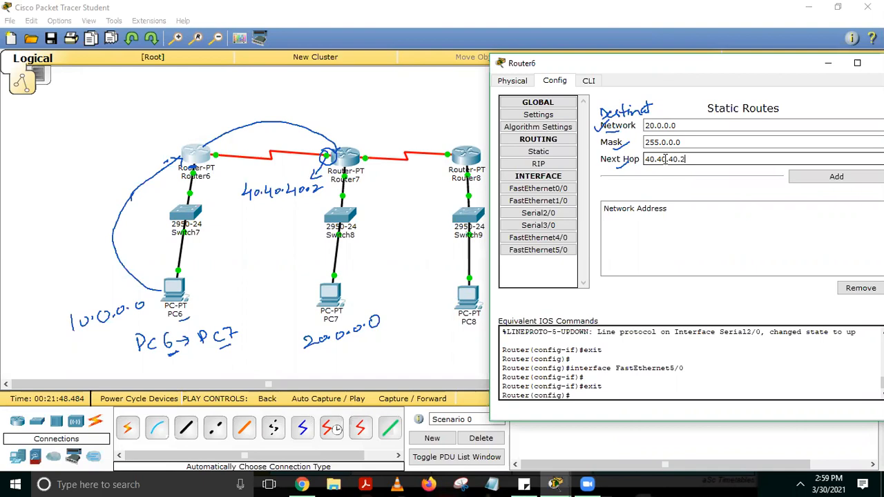
click(818, 182)
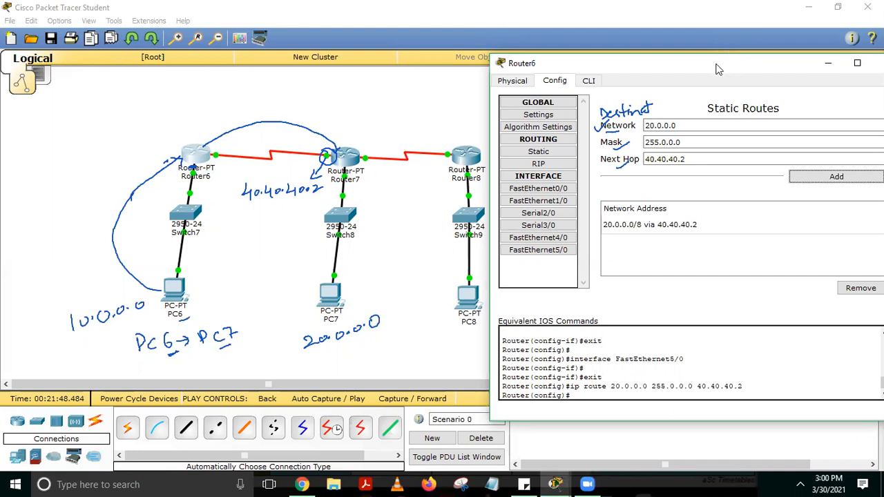
drag(711, 62, 648, 66)
click(823, 68)
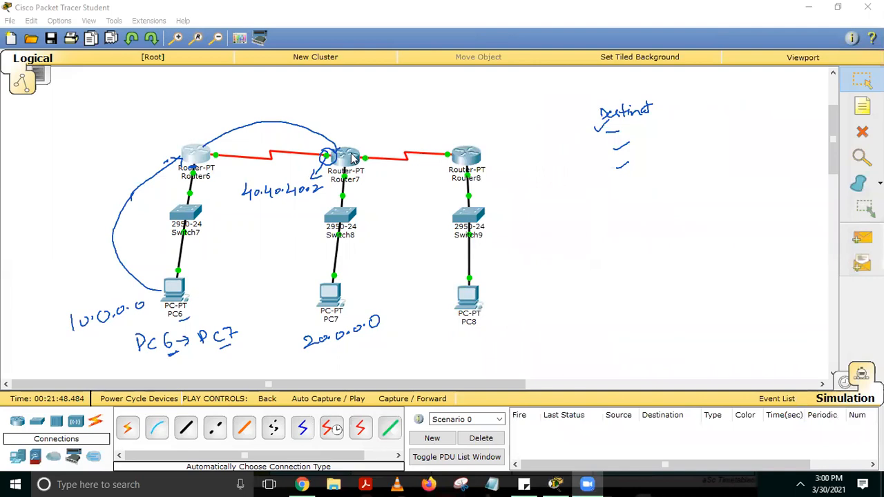
Open Router7's static routing settings, with its window moved aside so Router6 and Router7 are uncovered in the diagram
click(353, 160)
drag(421, 83, 608, 43)
click(503, 136)
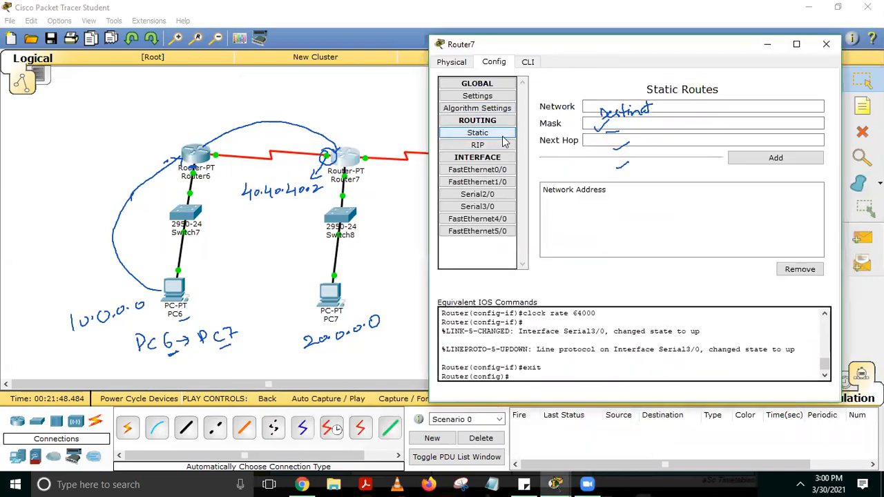
click(481, 32)
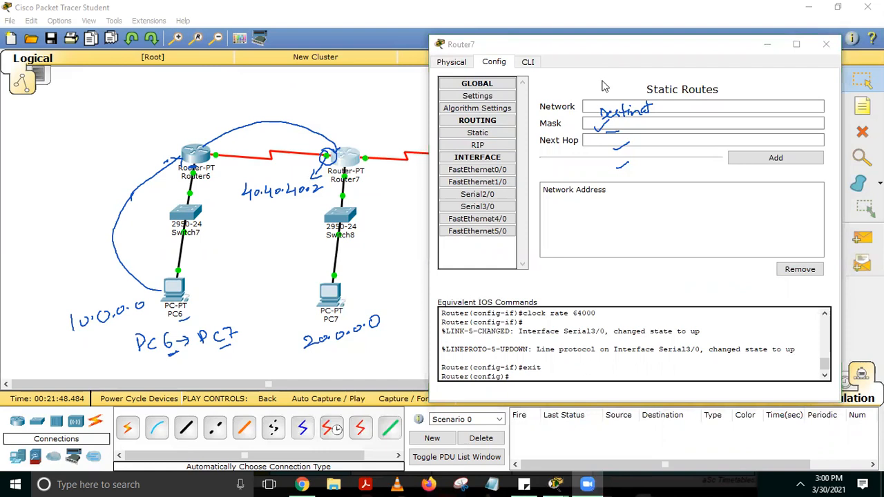
click(606, 102)
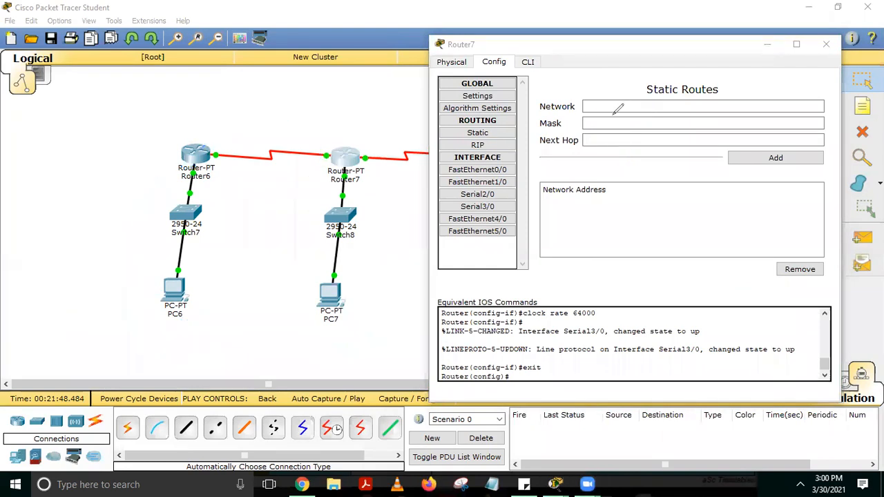
Add a static route on Router7 to network 10.0.0.0 with mask 255.0.0.0 and next hop 40.40.40.1, and close its window
click(611, 105)
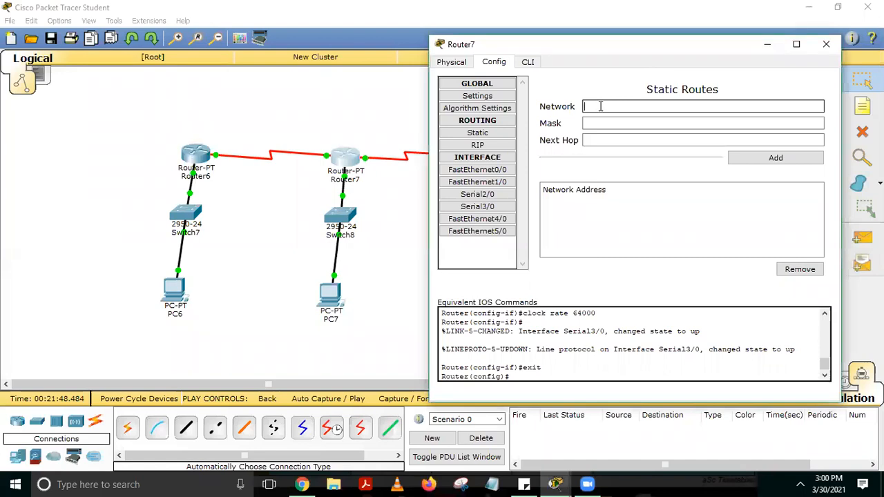
click(600, 105)
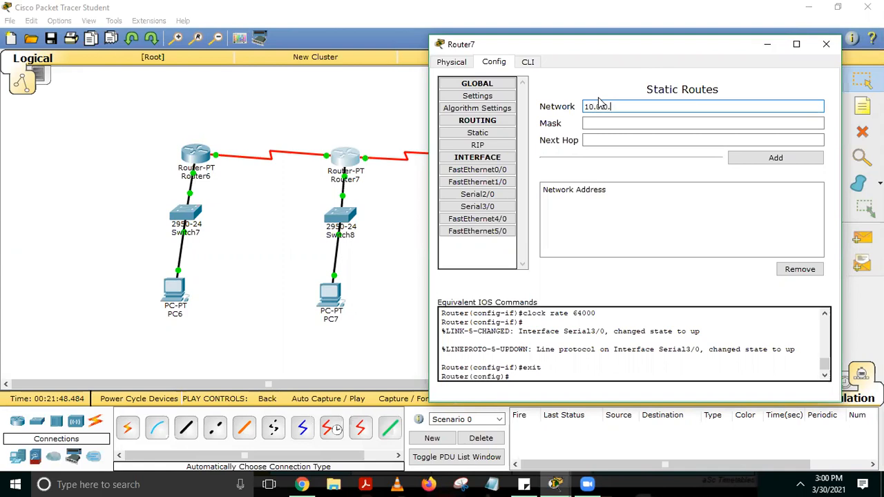
key(Tab)
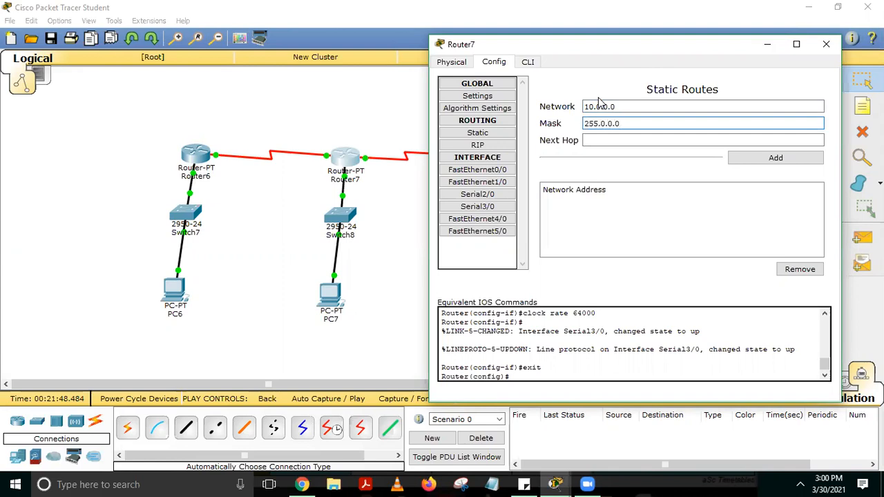
key(Tab)
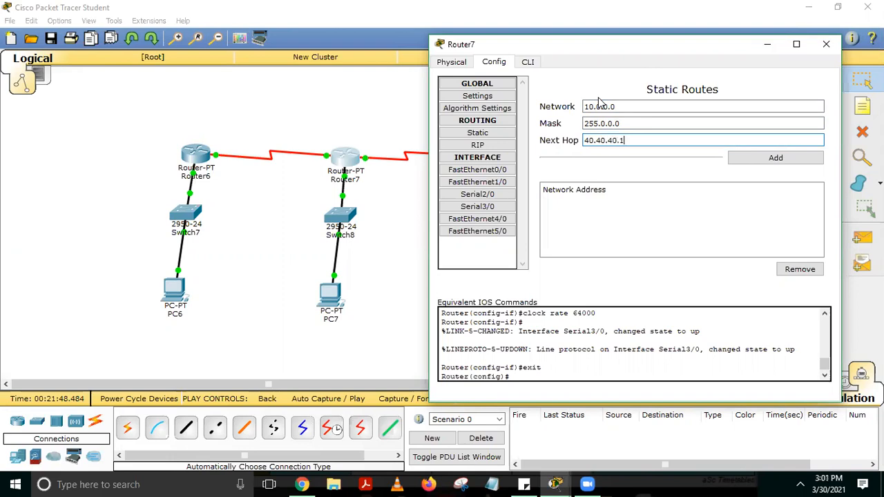
click(776, 158)
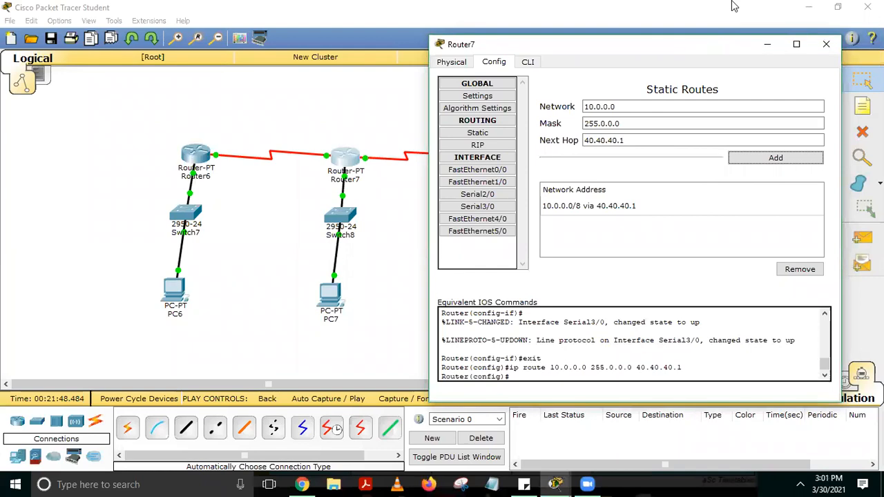
click(826, 46)
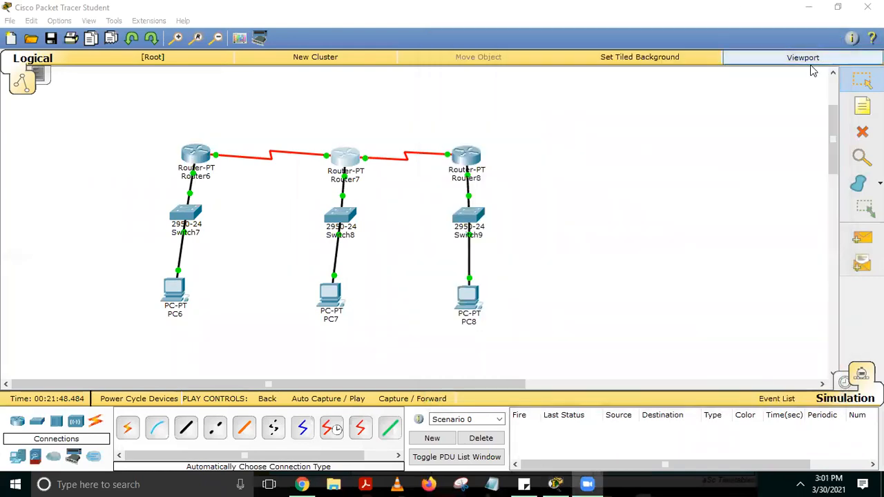
Add a simple PDU from PC6 to PC7, and switch to Realtime mode and back to Simulation mode
click(862, 238)
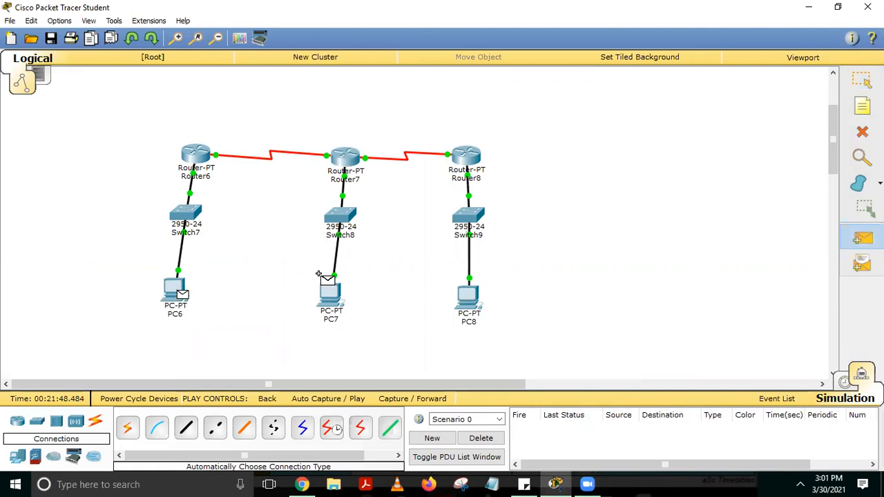
click(339, 292)
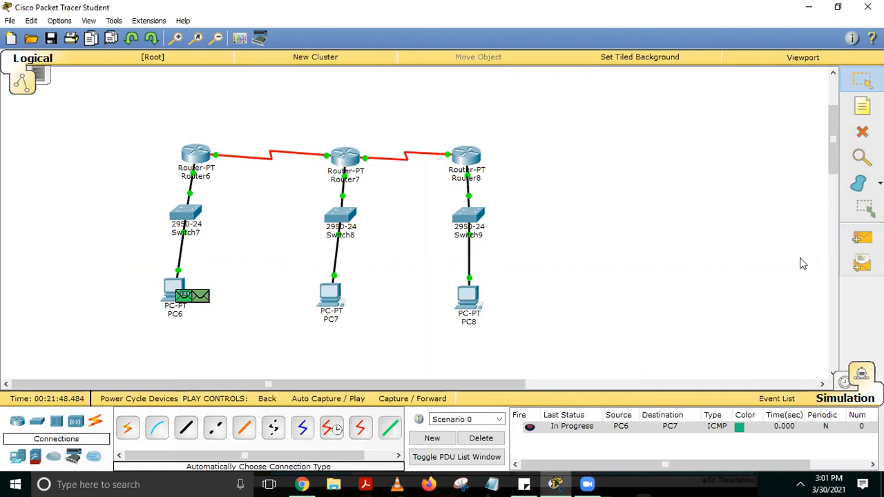
click(846, 382)
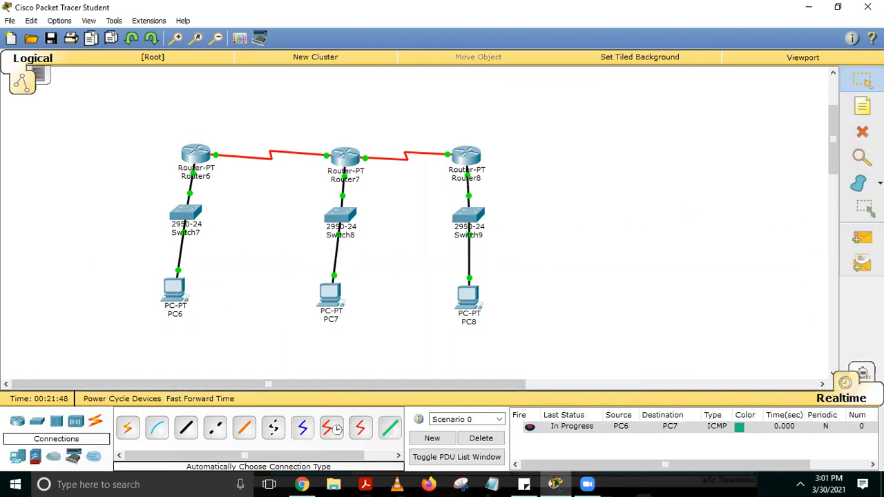
click(846, 382)
Auto-play the simulation of the PC6-to-PC7 packet and delete the test scenario with the simulation panel closed
click(719, 268)
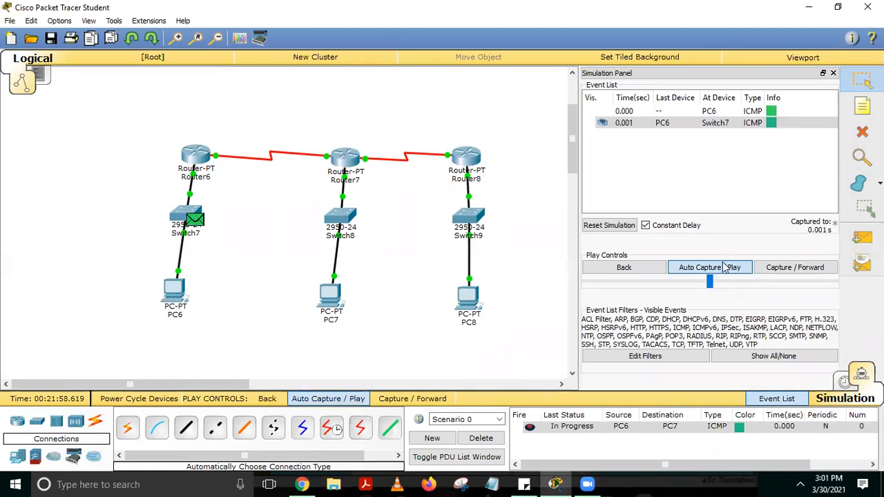
click(734, 267)
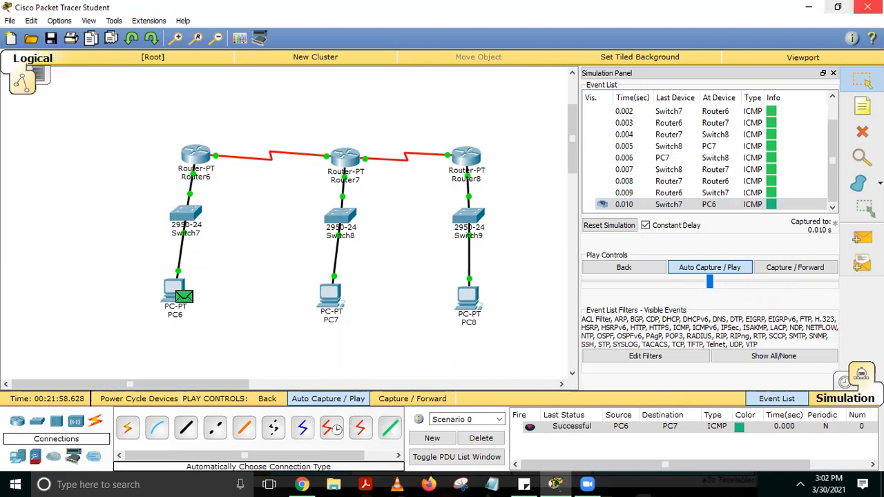
click(833, 72)
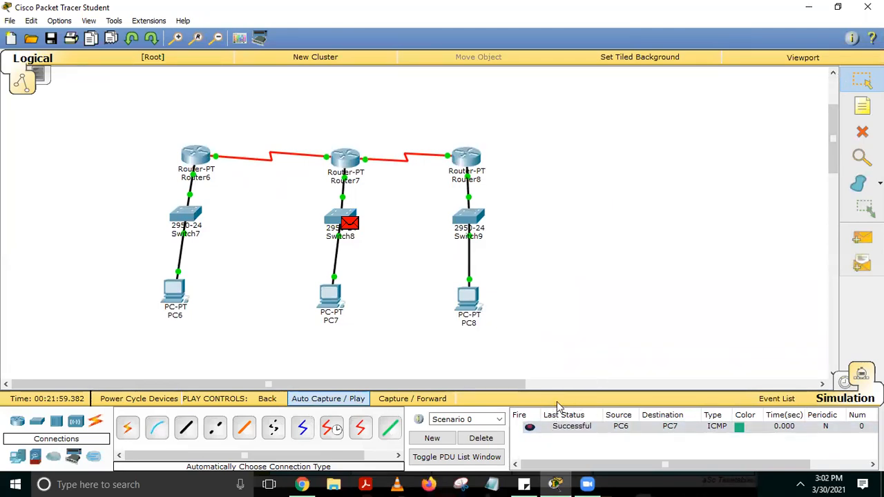
click(488, 440)
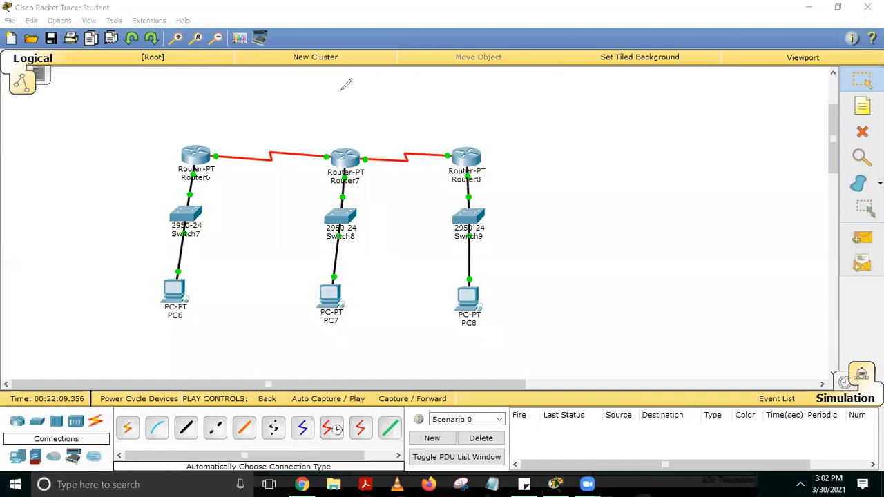
mouse_move(181, 125)
mouse_down()
mouse_move(163, 127)
mouse_move(112, 232)
mouse_move(138, 320)
mouse_move(270, 337)
mouse_move(377, 326)
mouse_move(384, 172)
mouse_move(265, 114)
mouse_move(173, 126)
mouse_up()
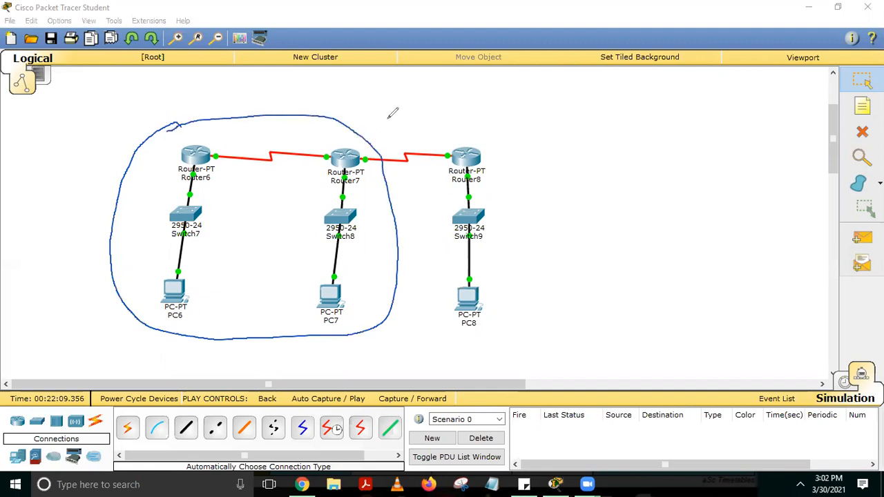
mouse_move(448, 103)
mouse_down()
mouse_move(431, 120)
mouse_move(461, 122)
mouse_up()
mouse_move(453, 108)
mouse_down()
mouse_move(489, 104)
mouse_move(503, 88)
mouse_move(552, 102)
mouse_move(575, 92)
mouse_move(585, 104)
mouse_move(616, 98)
mouse_move(608, 123)
mouse_move(647, 104)
mouse_up()
click(628, 101)
click(628, 109)
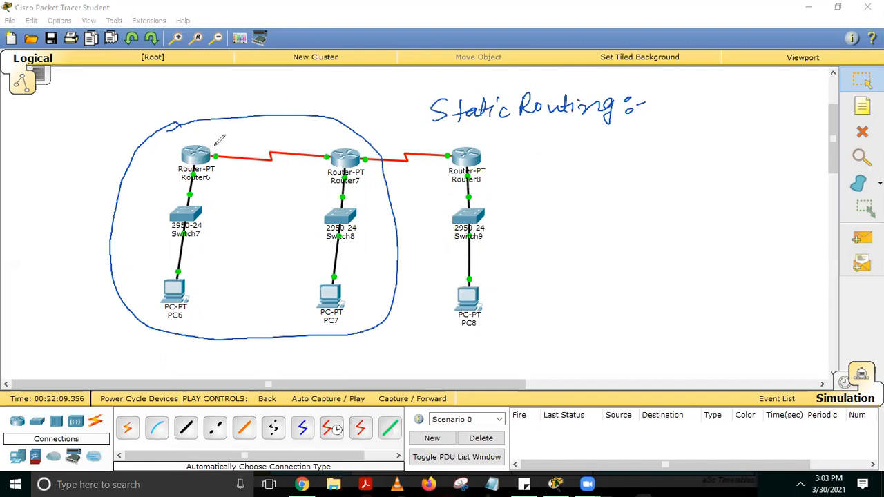
mouse_move(214, 143)
mouse_down()
mouse_move(315, 122)
mouse_move(378, 188)
mouse_up()
mouse_move(351, 296)
mouse_down()
mouse_move(344, 307)
mouse_move(356, 302)
mouse_up()
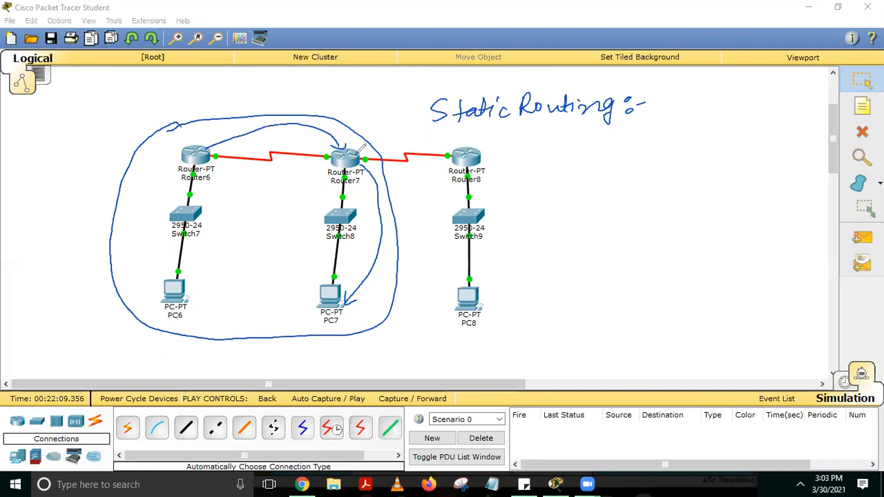
mouse_move(356, 128)
mouse_down()
mouse_move(280, 201)
mouse_move(354, 336)
mouse_move(513, 323)
mouse_move(532, 131)
mouse_move(351, 128)
mouse_up()
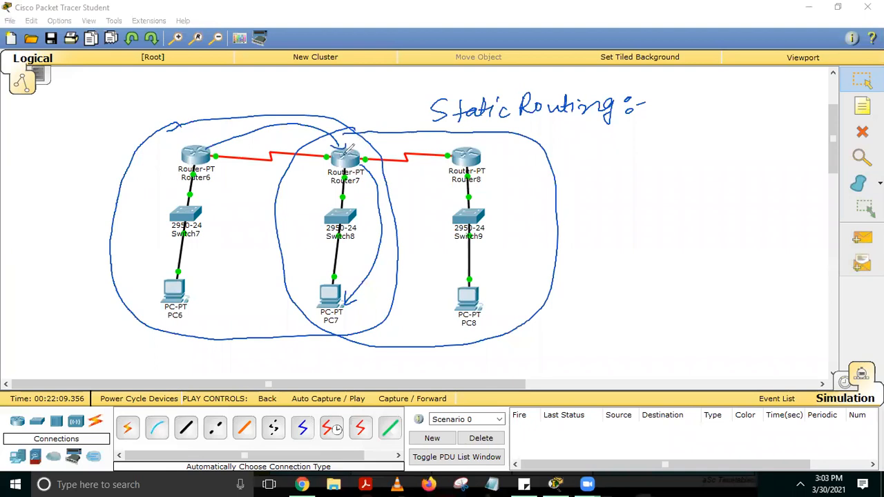